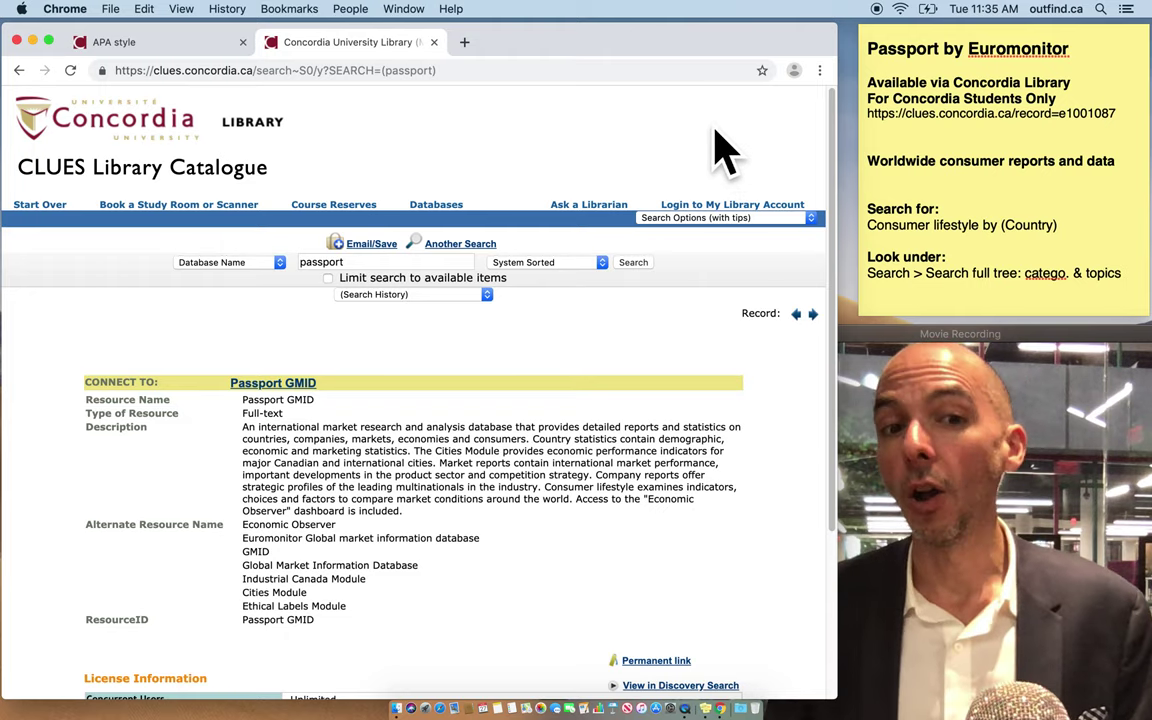
# - Open the Passport GMID database from the library record, accept its terms and conditions, and dismiss the maintenance notification
pyautogui.click(289, 392)
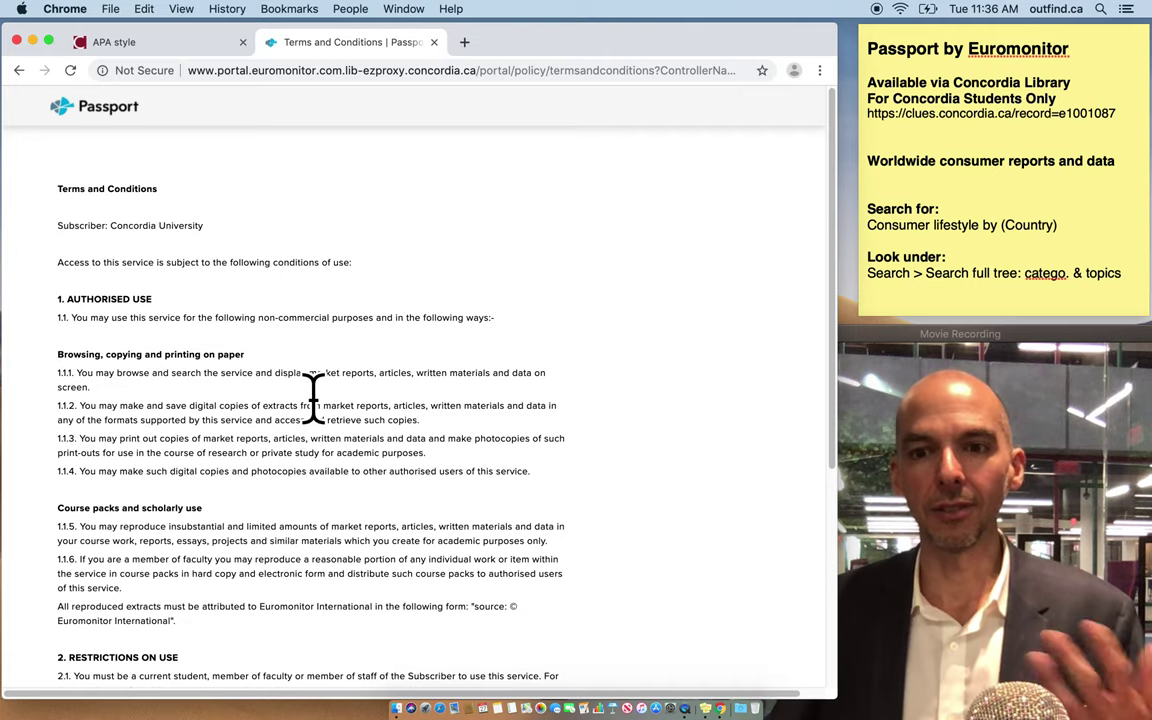
pyautogui.scroll(-5, 313, 398)
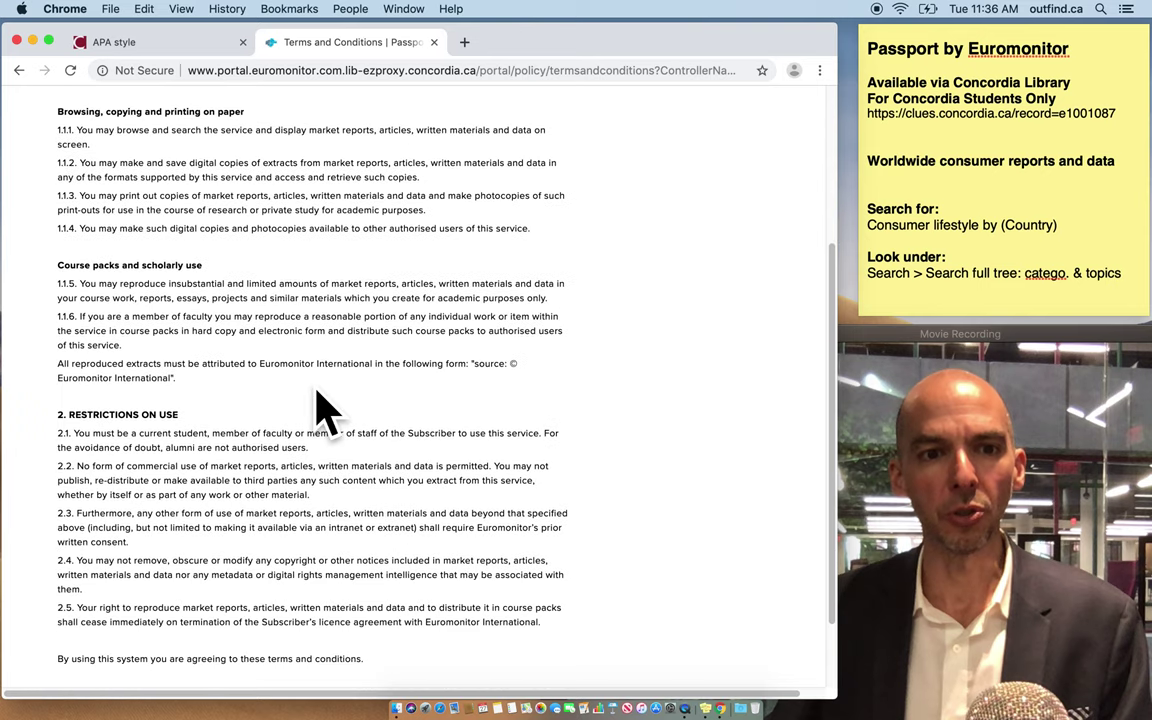
pyautogui.click(562, 609)
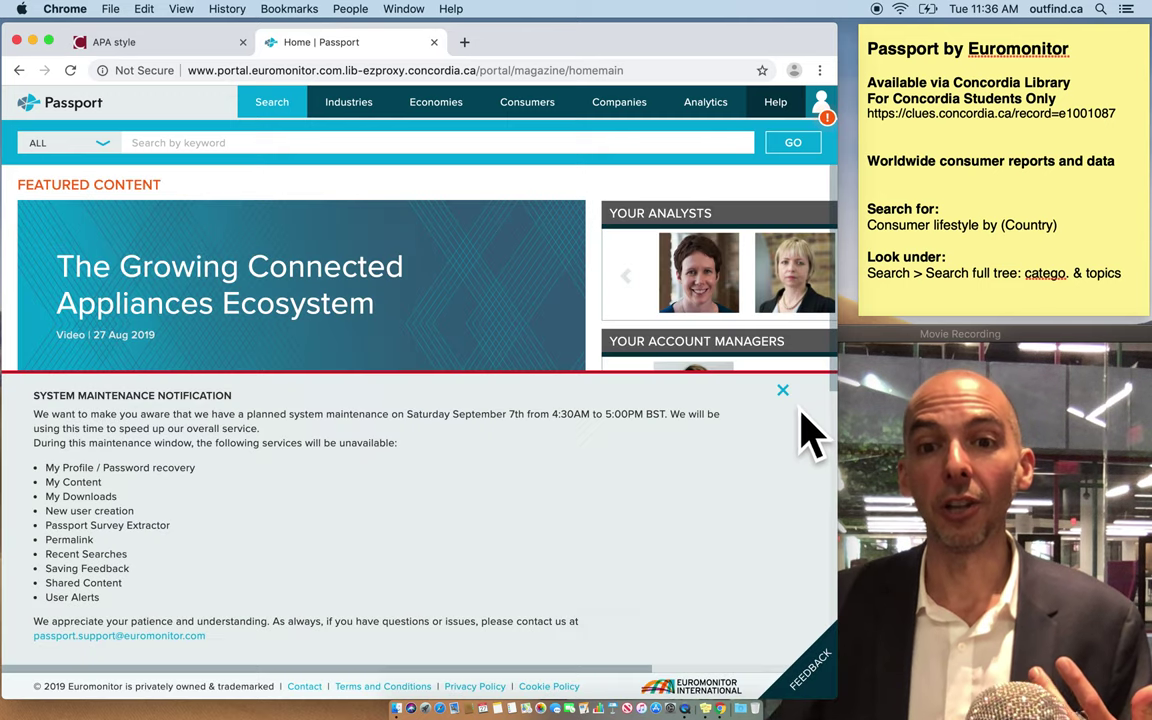
pyautogui.click(783, 391)
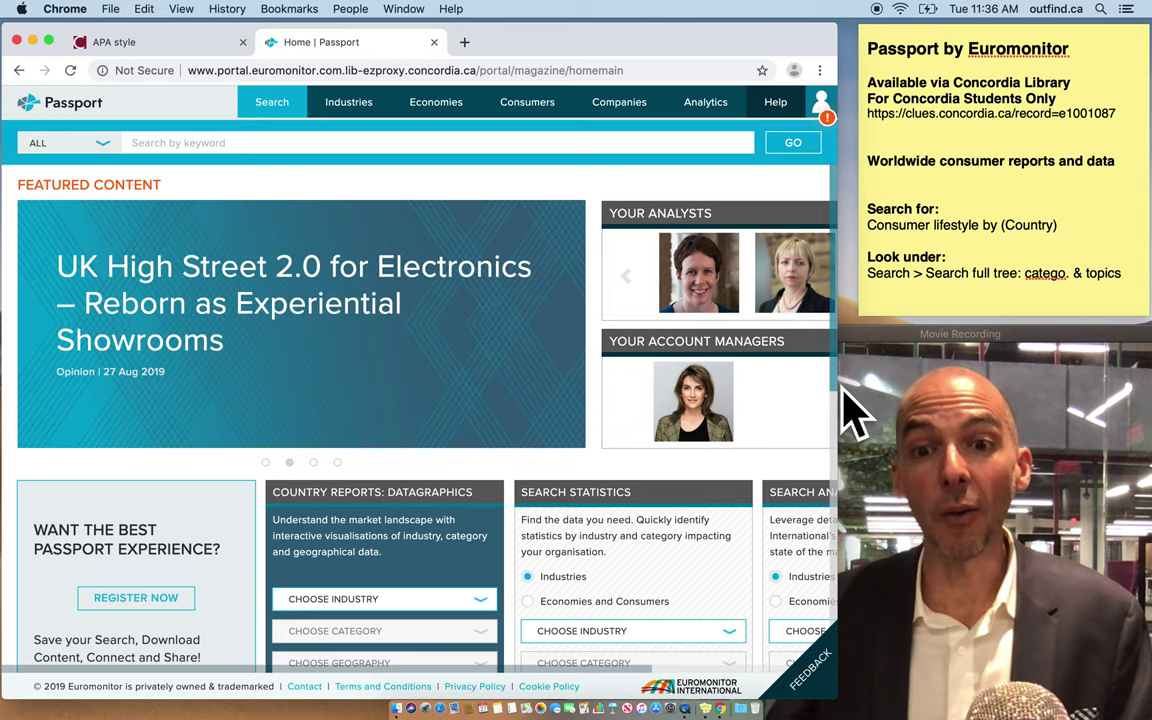
# - Look over the home page's featured content and its statistics, dashboards, analytics and megatrends sections
pyautogui.scroll(-3, 856, 419)
pyautogui.scroll(-5, 860, 490)
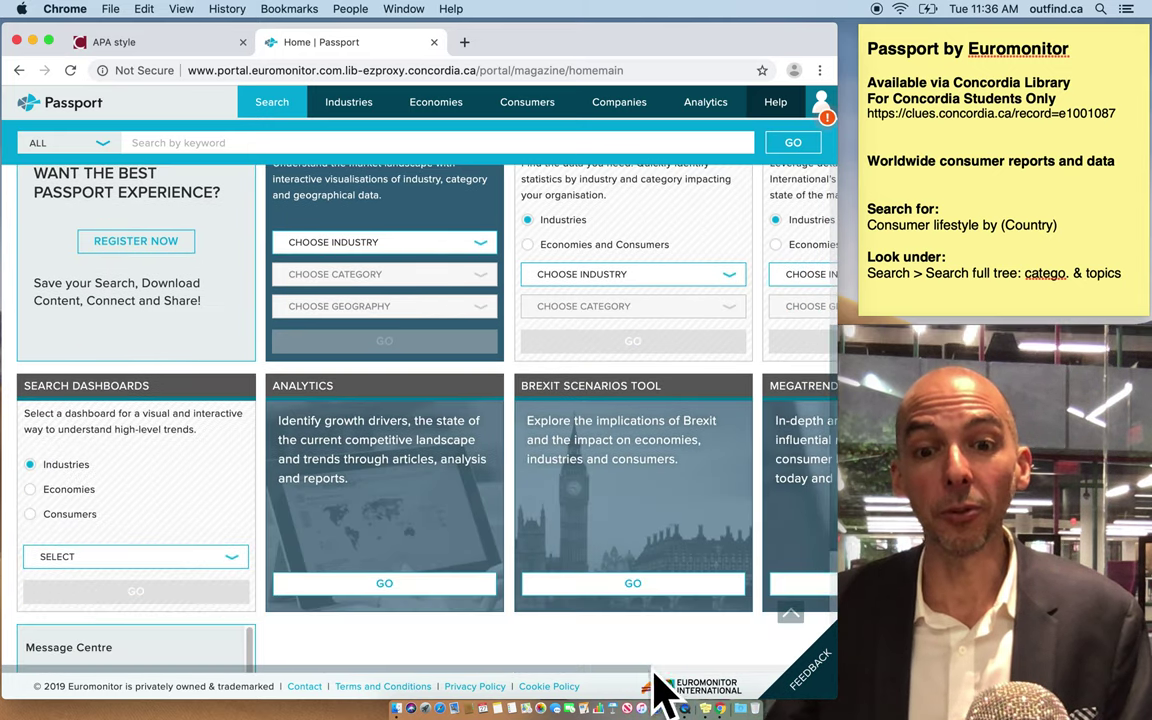
pyautogui.hscroll(2, 690, 700)
pyautogui.hscroll(2, 687, 692)
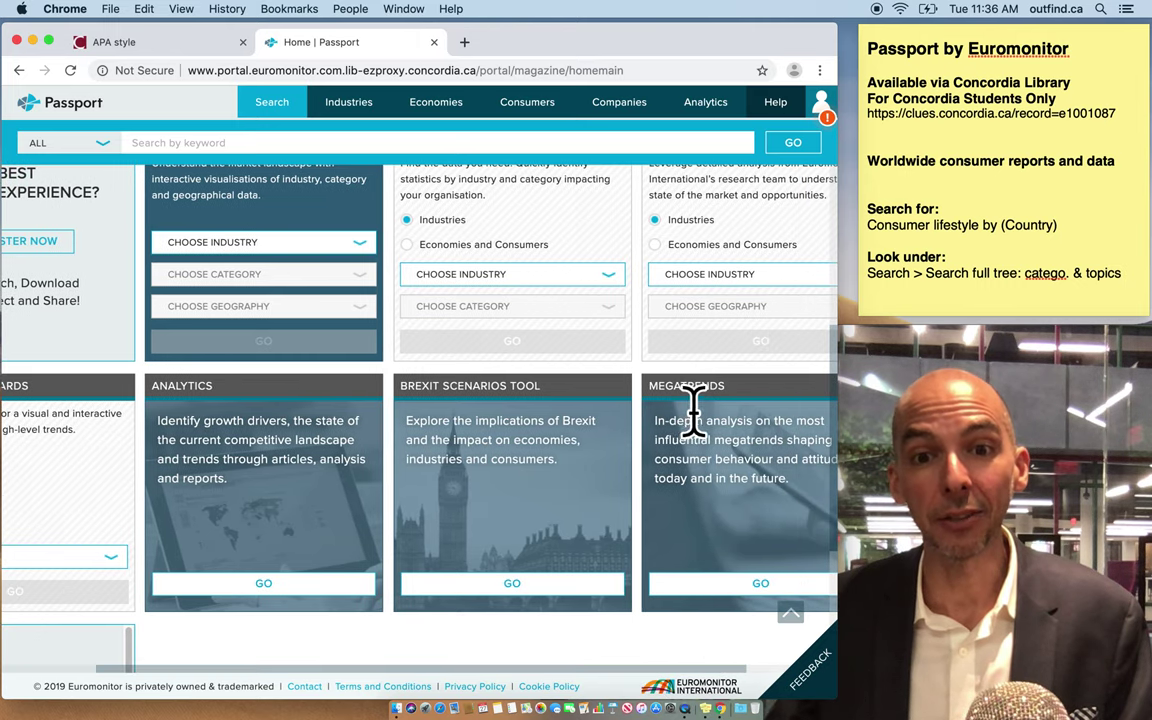
pyautogui.hscroll(-3, 580, 694)
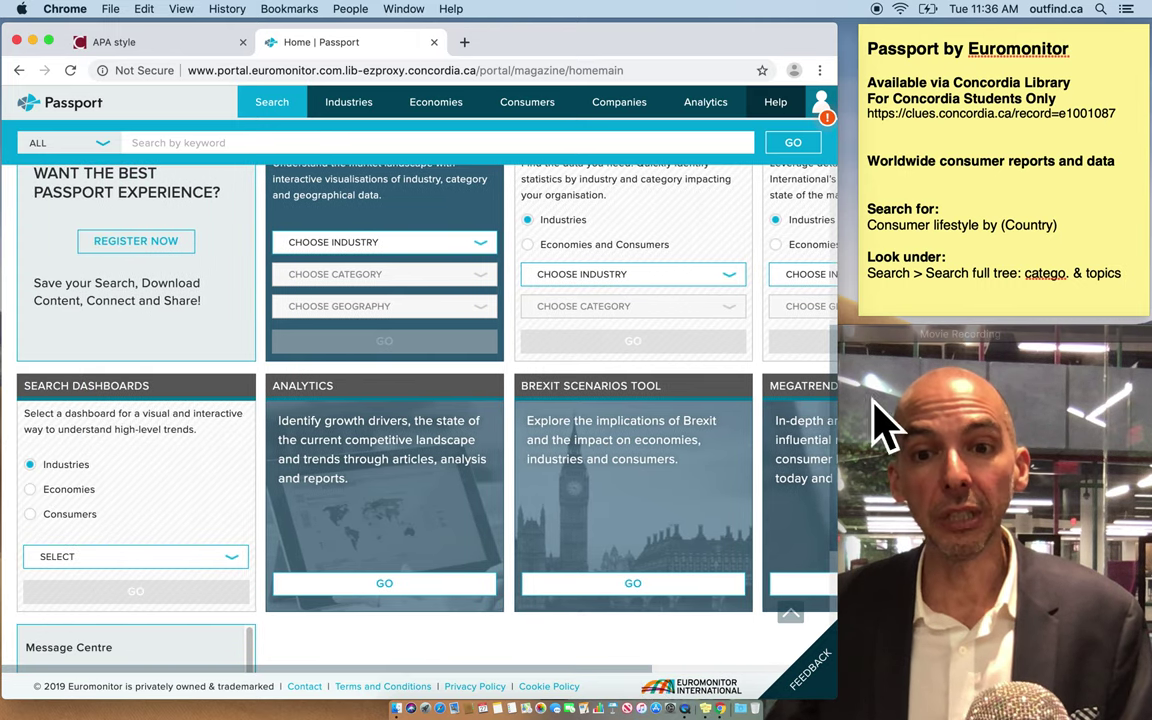
pyautogui.scroll(3, 861, 386)
pyautogui.scroll(4, 848, 330)
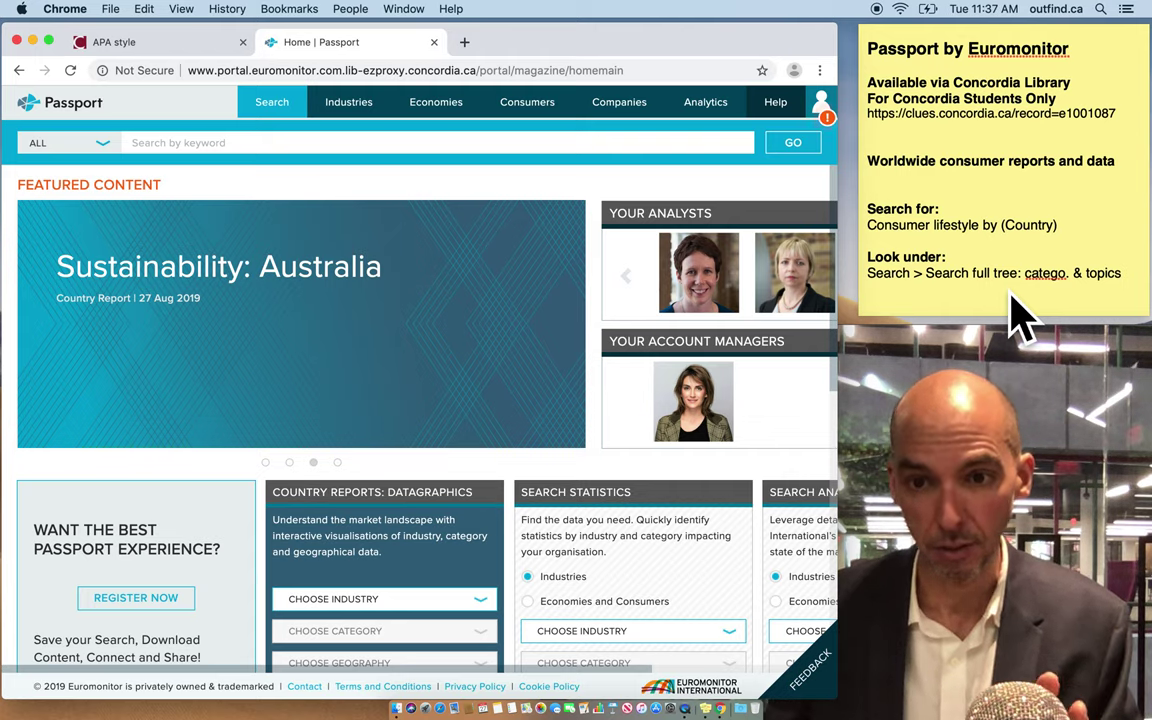
# - Search the whole database for "consumer lifestyles canada"
pyautogui.click(306, 170)
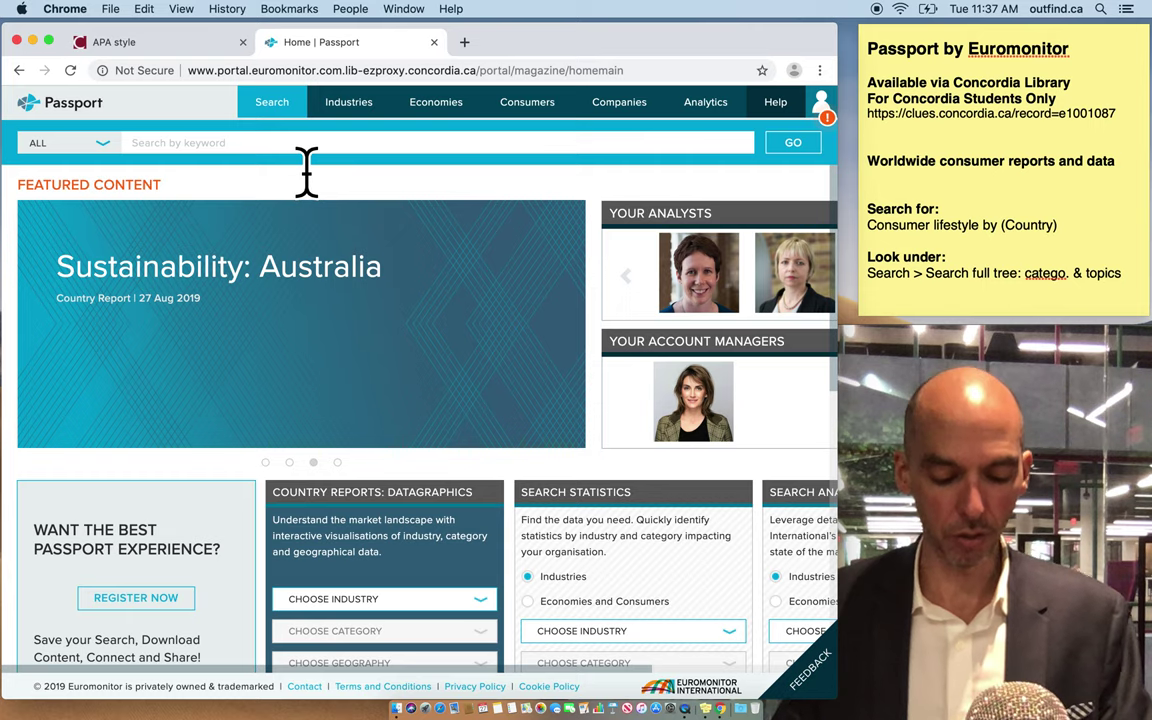
pyautogui.write('consum')
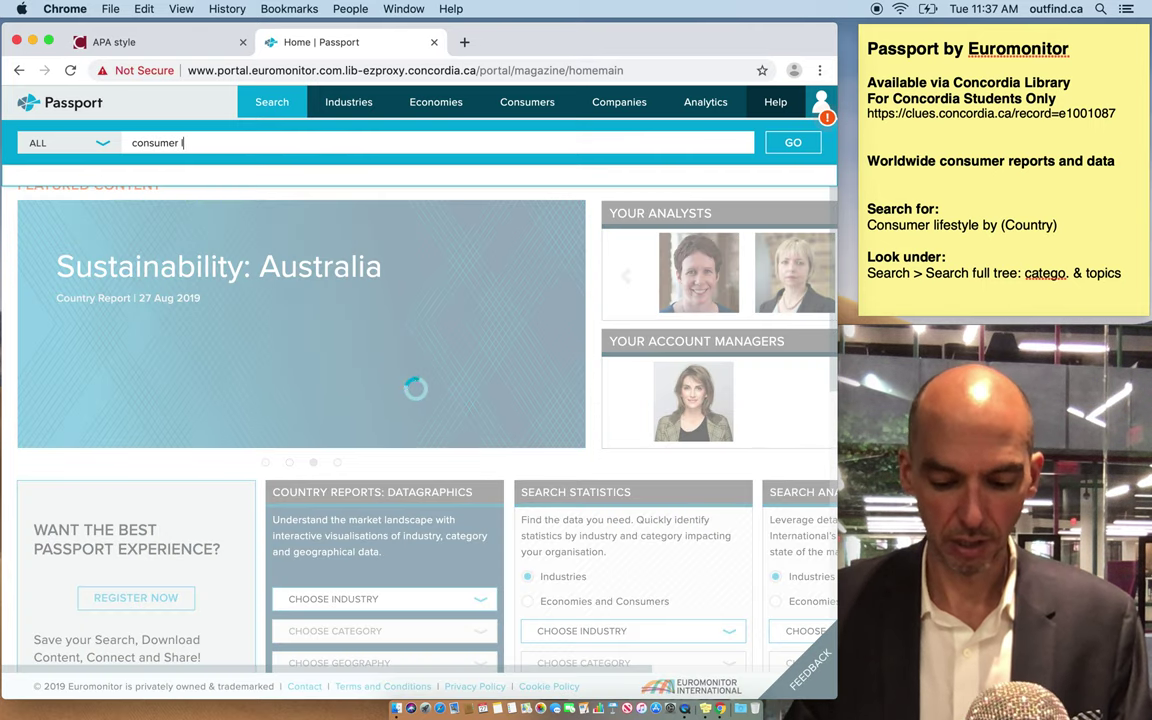
pyautogui.write('er lifestyle')
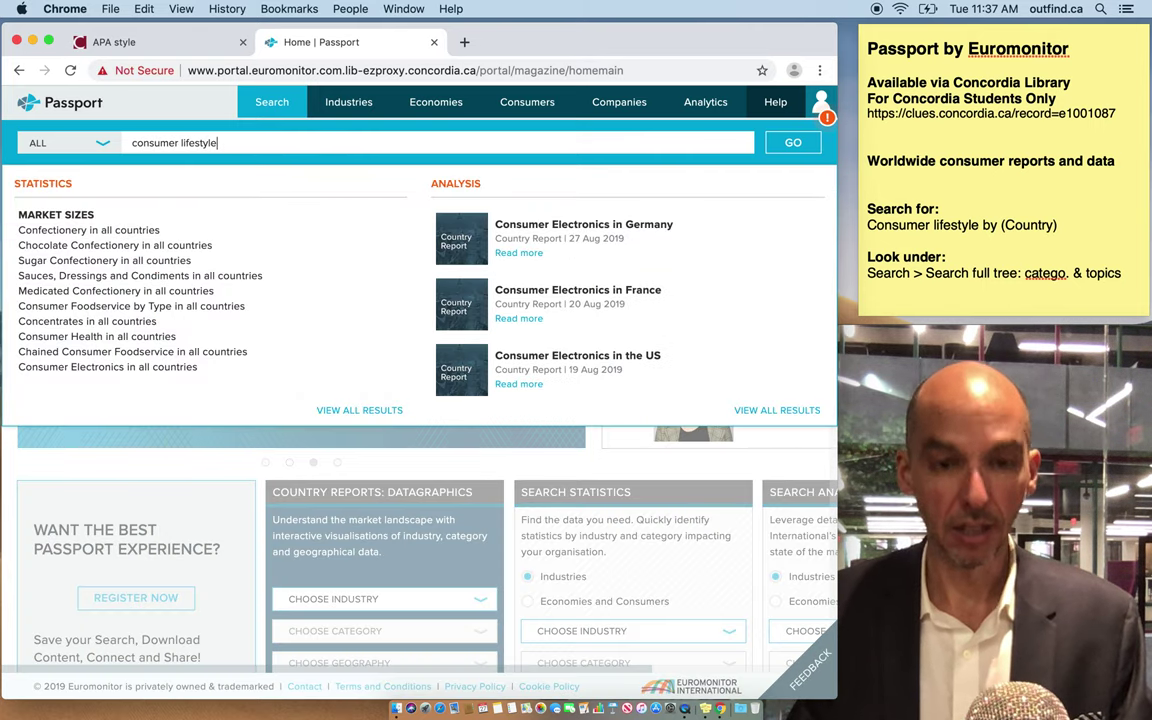
pyautogui.write('s')
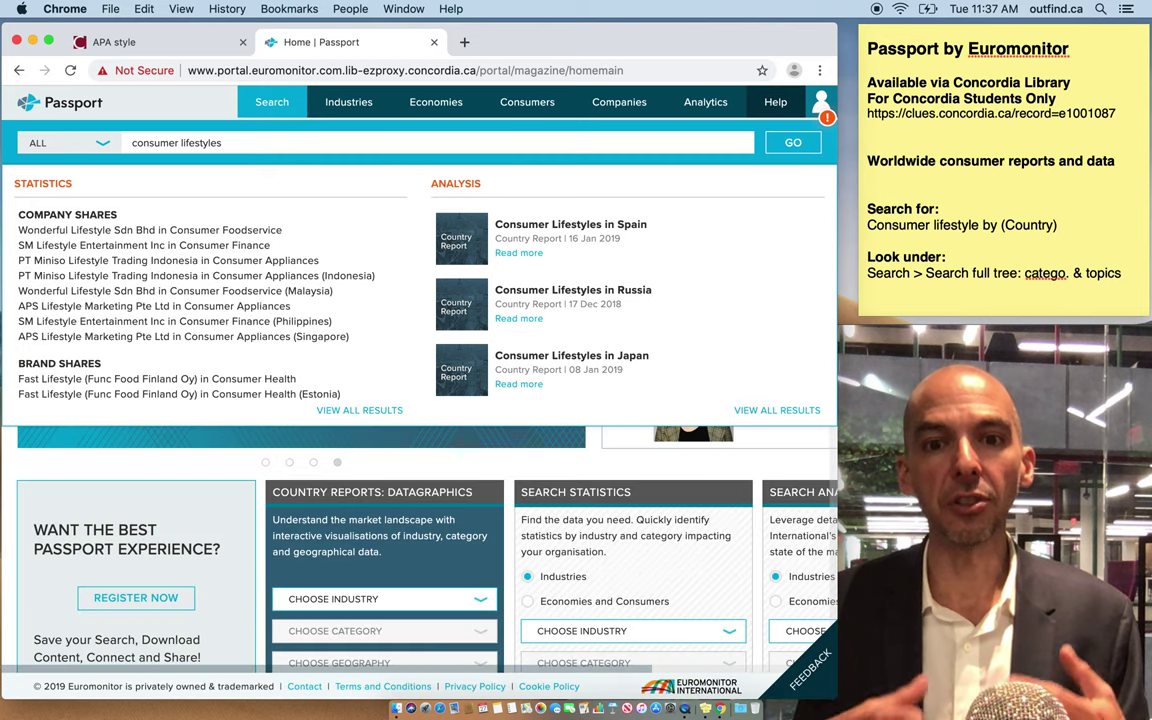
pyautogui.write(' canada')
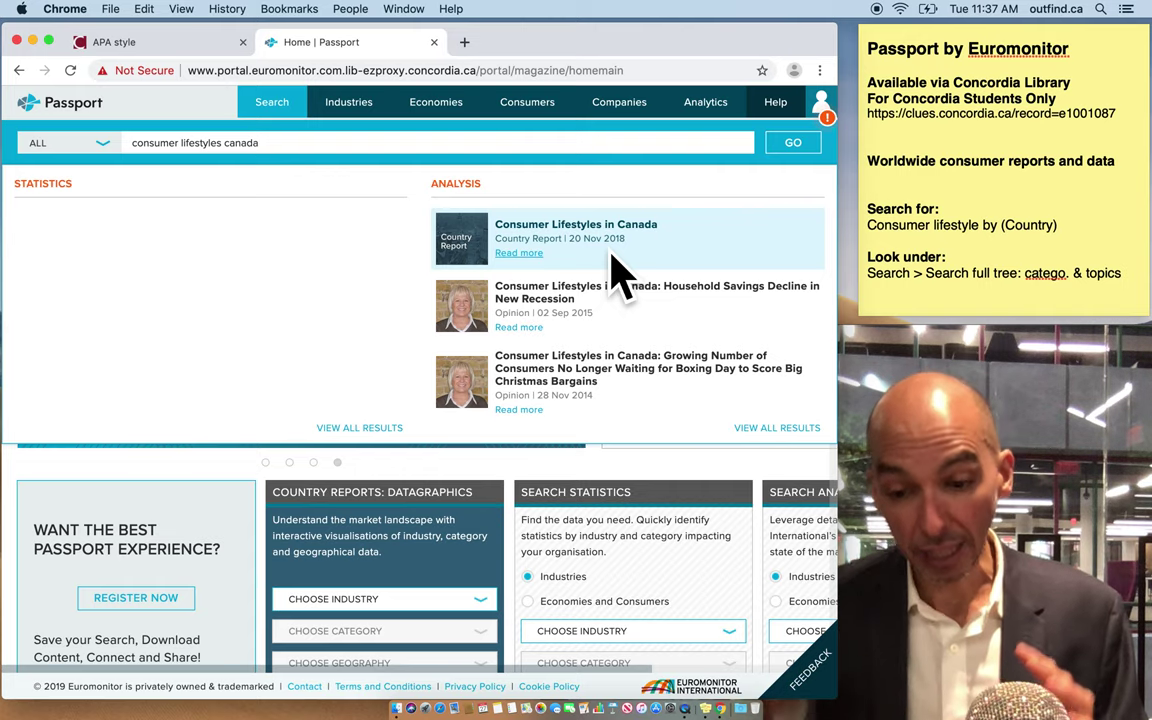
pyautogui.click(788, 150)
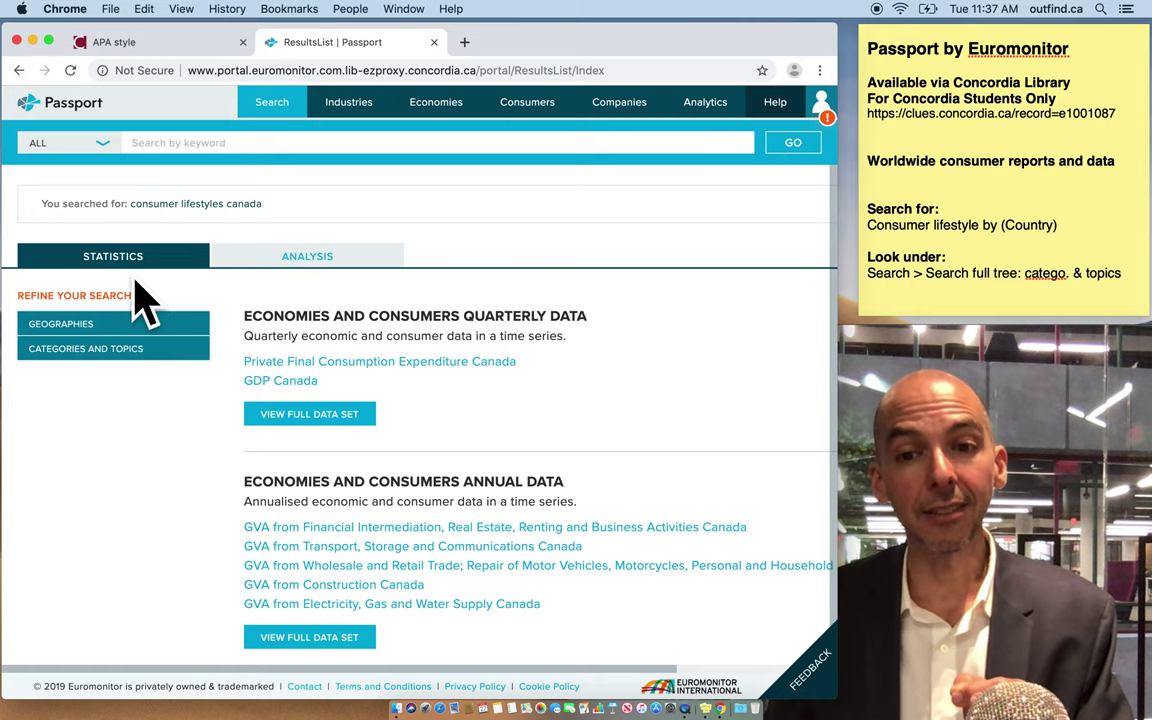
# - Open the Consumer Lifestyles in Canada country report from the analysis results and go to its Lifestyles in Canada section
pyautogui.click(300, 262)
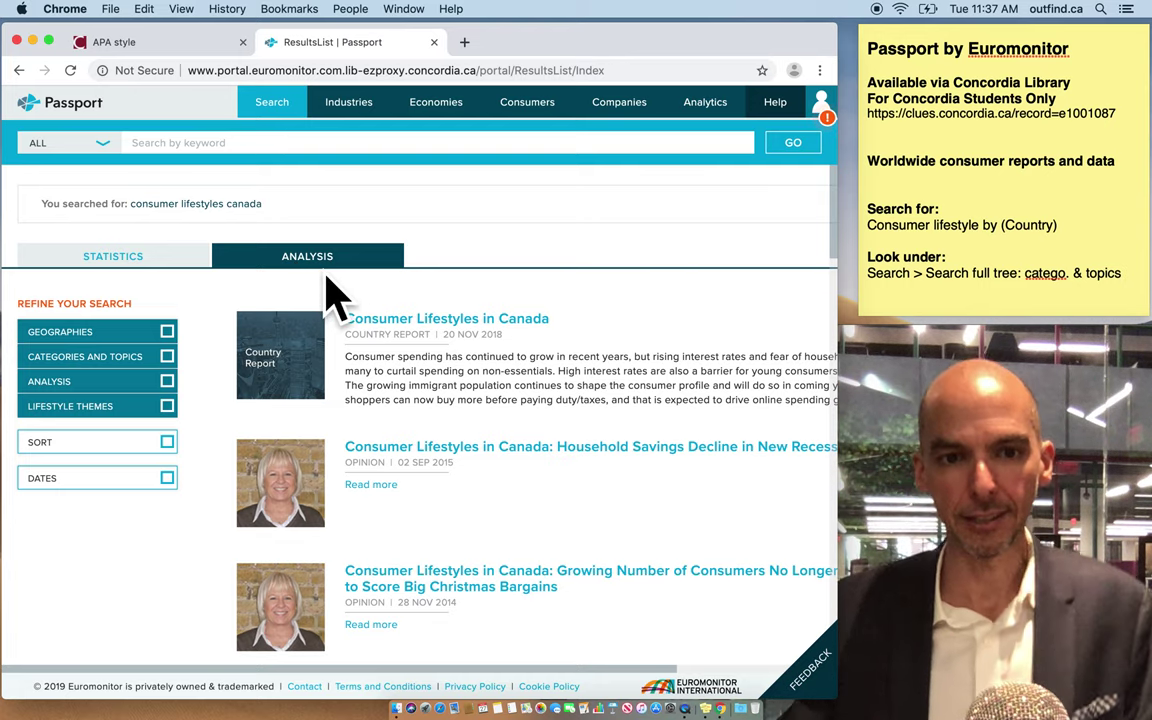
pyautogui.click(365, 320)
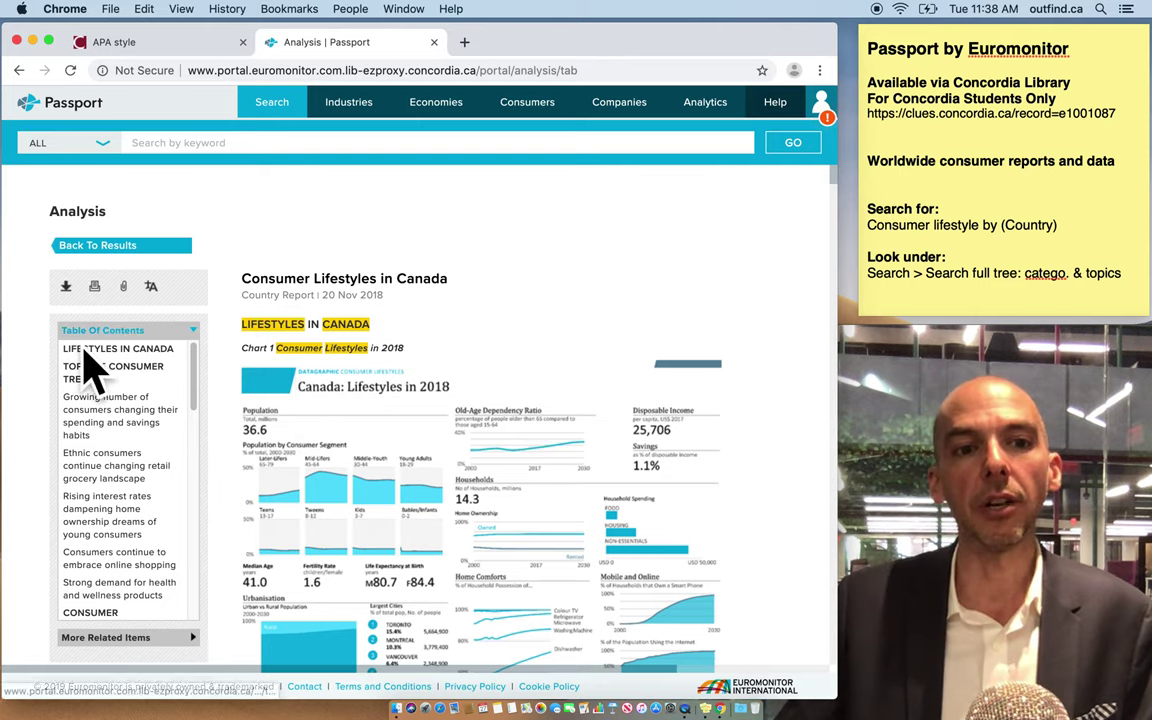
pyautogui.click(113, 349)
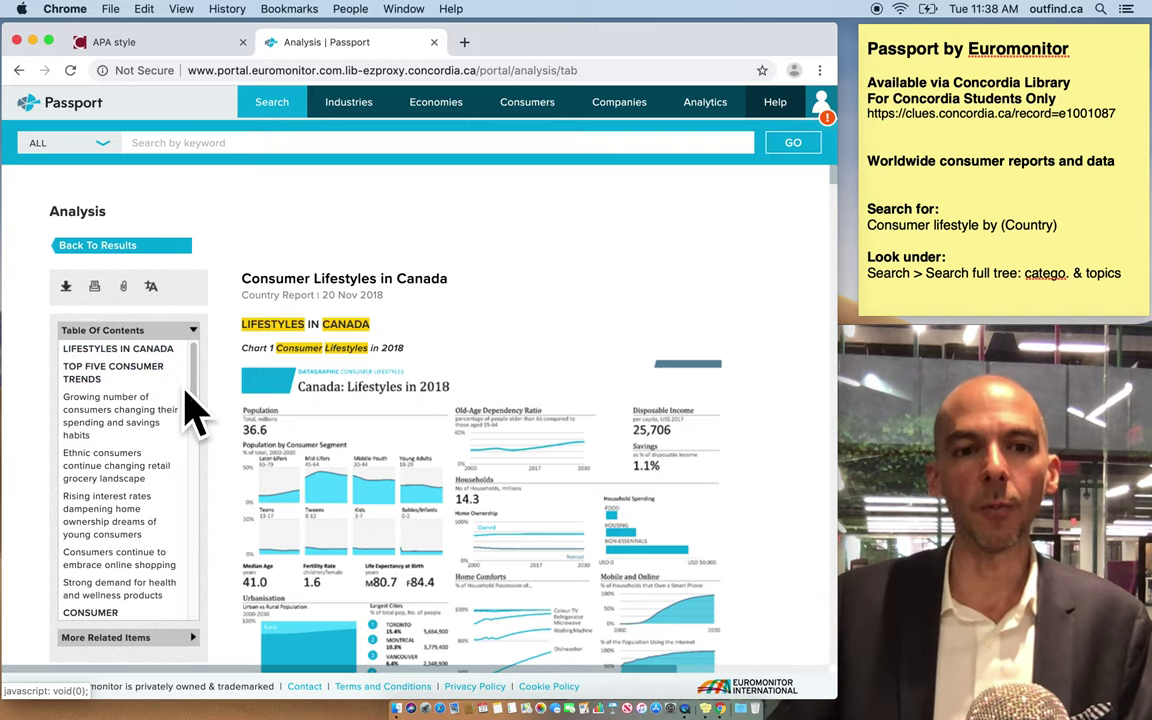
# - Examine the report's table of contents, from consumer segmentation to healthy and ethical living, and skim the report body
pyautogui.scroll(-2, 203, 395)
pyautogui.scroll(-3, 205, 440)
pyautogui.scroll(1, 206, 463)
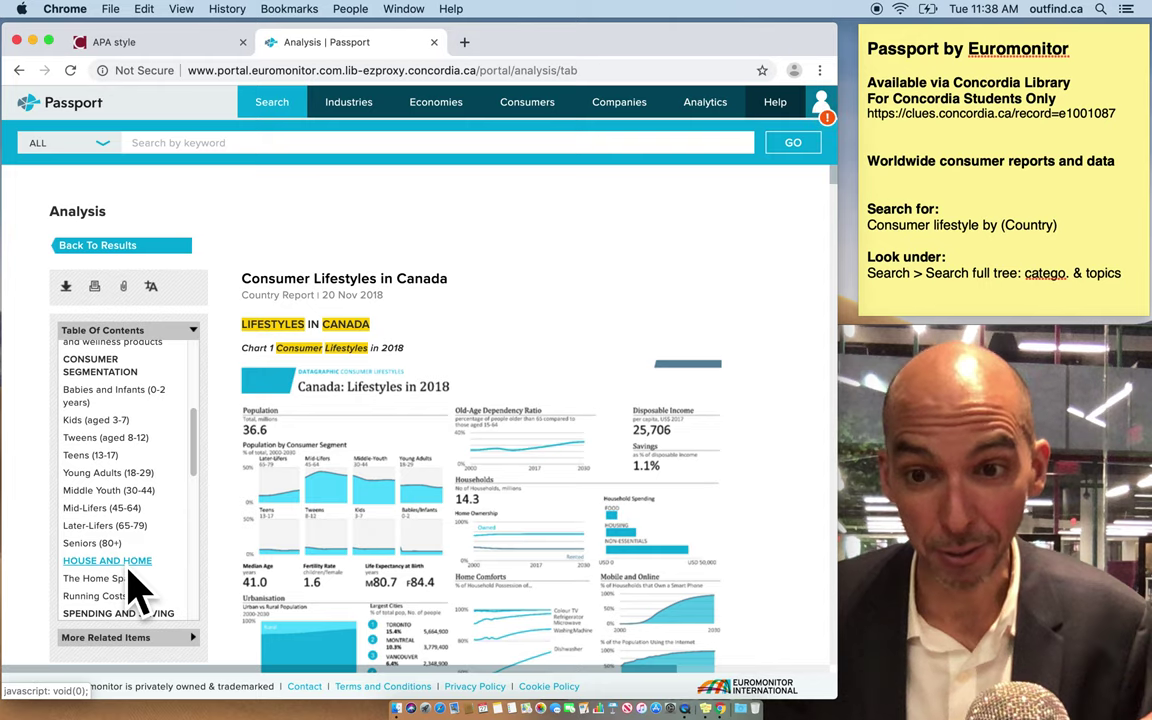
pyautogui.scroll(-3, 206, 510)
pyautogui.scroll(-5, 210, 540)
pyautogui.scroll(-4, 206, 570)
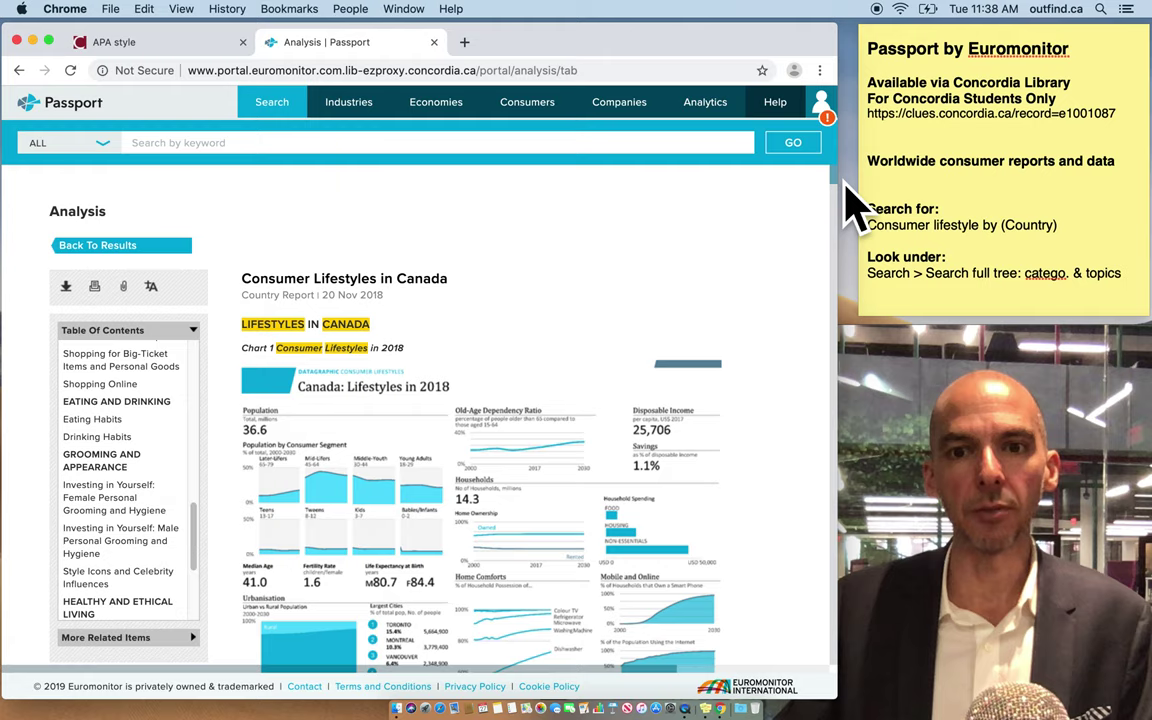
pyautogui.scroll(-5, 843, 193)
pyautogui.moveTo(843, 193); pyautogui.dragTo(843, 203)
pyautogui.scroll(15, 843, 203)
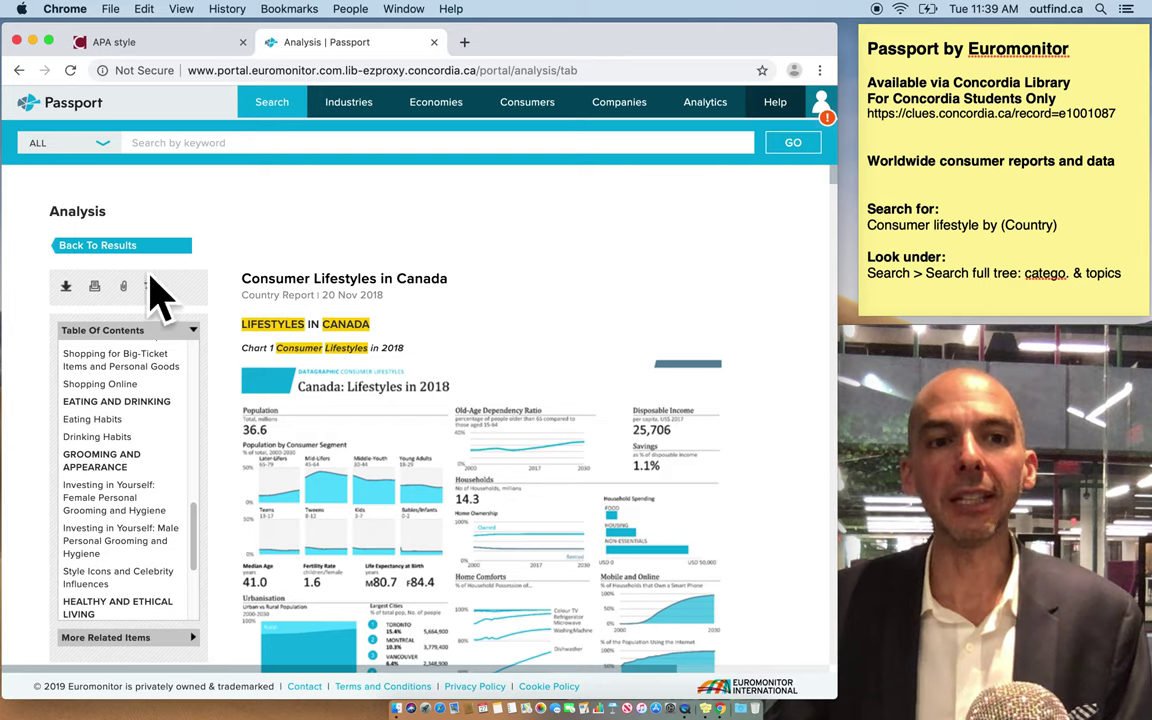
# - Leave the country report, return to the Passport home page and dismiss the maintenance notification
pyautogui.click(116, 257)
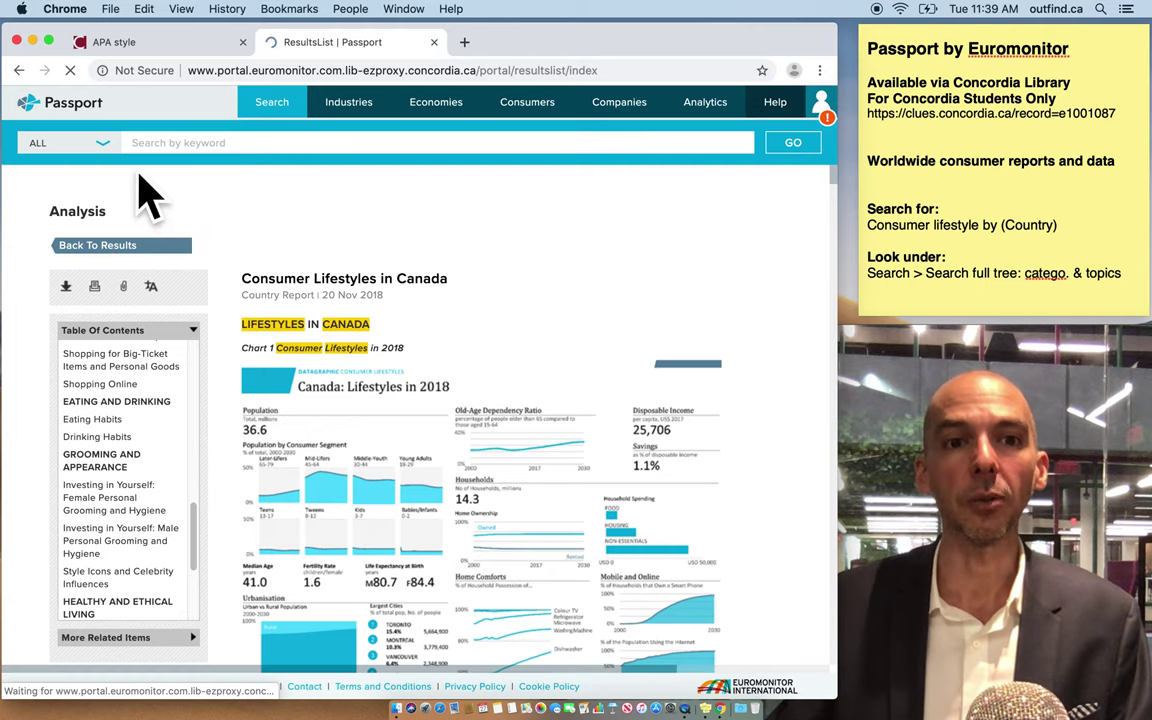
pyautogui.click(76, 115)
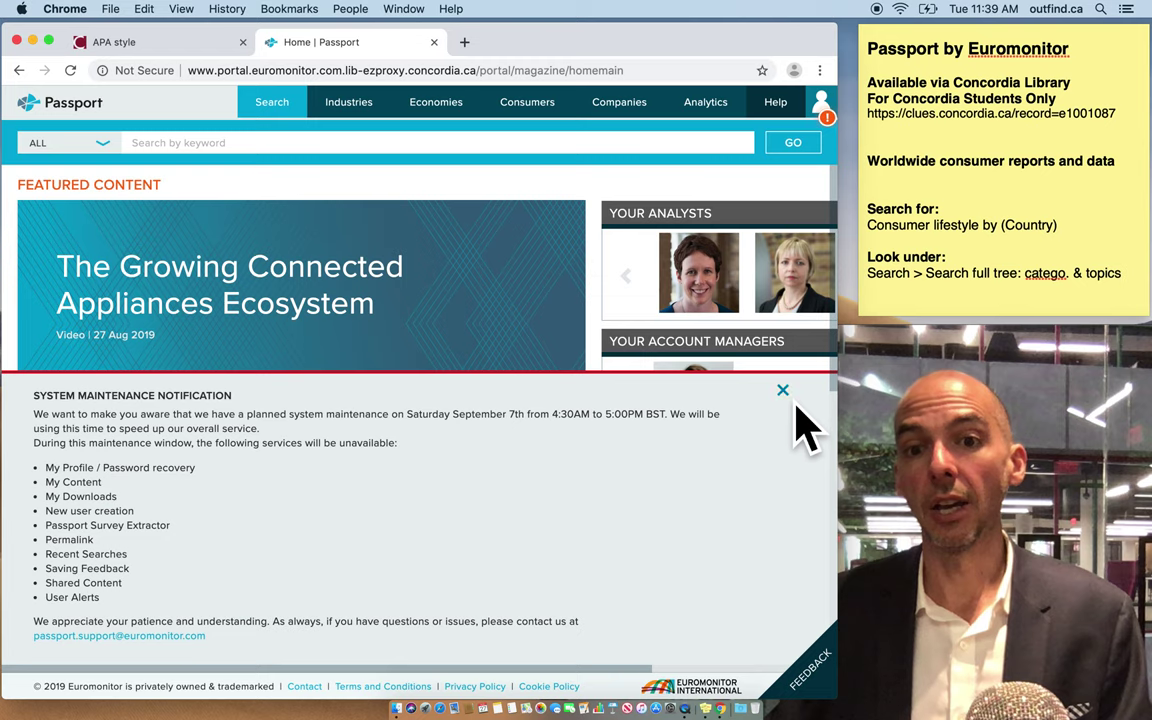
pyautogui.click(783, 390)
# - Open the Search page and start a full tree search by categories and topics
pyautogui.moveTo(535, 120)
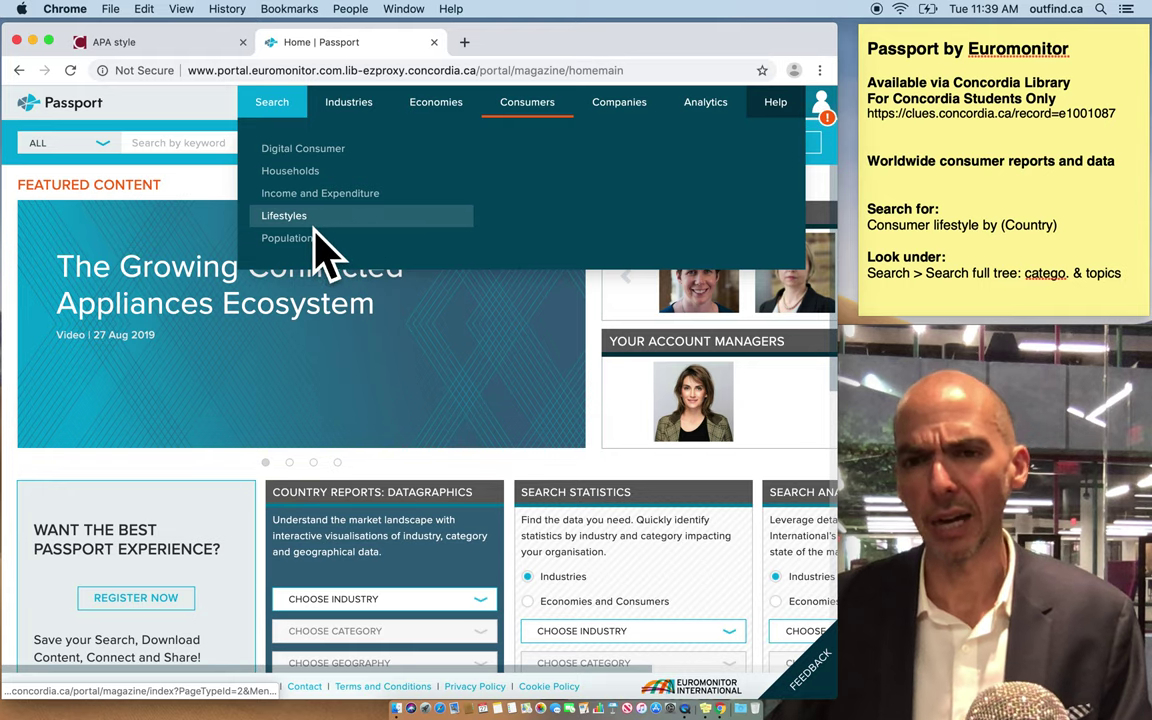
pyautogui.moveTo(466, 115)
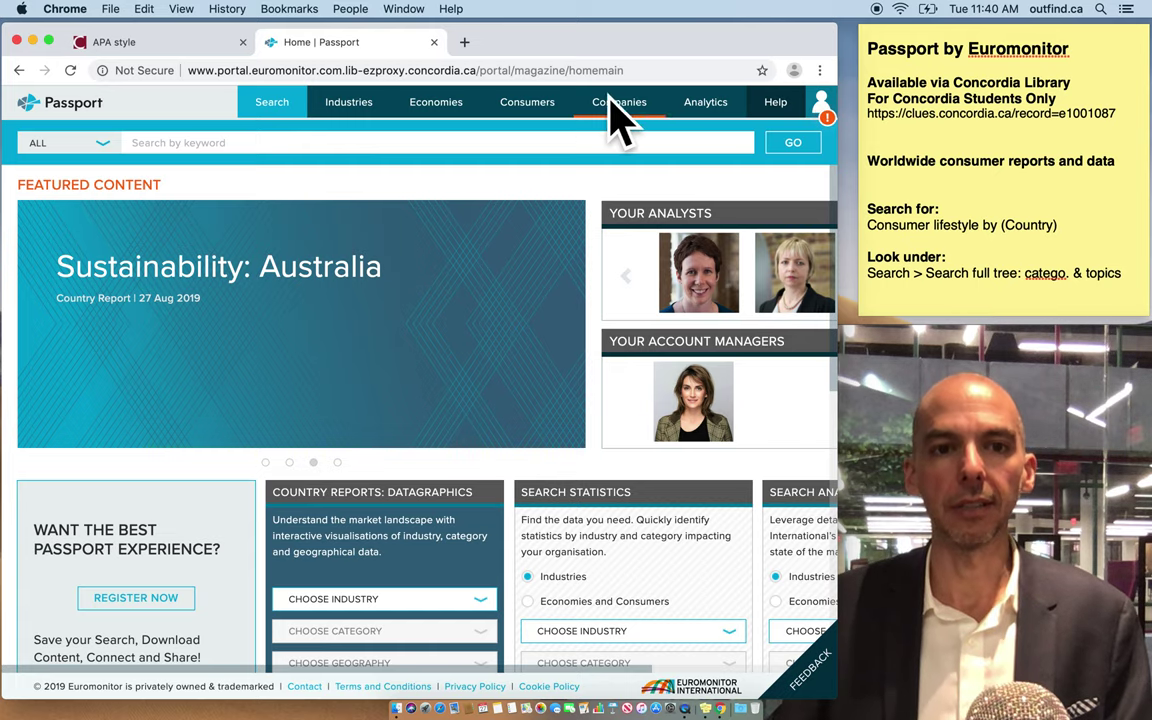
pyautogui.click(287, 117)
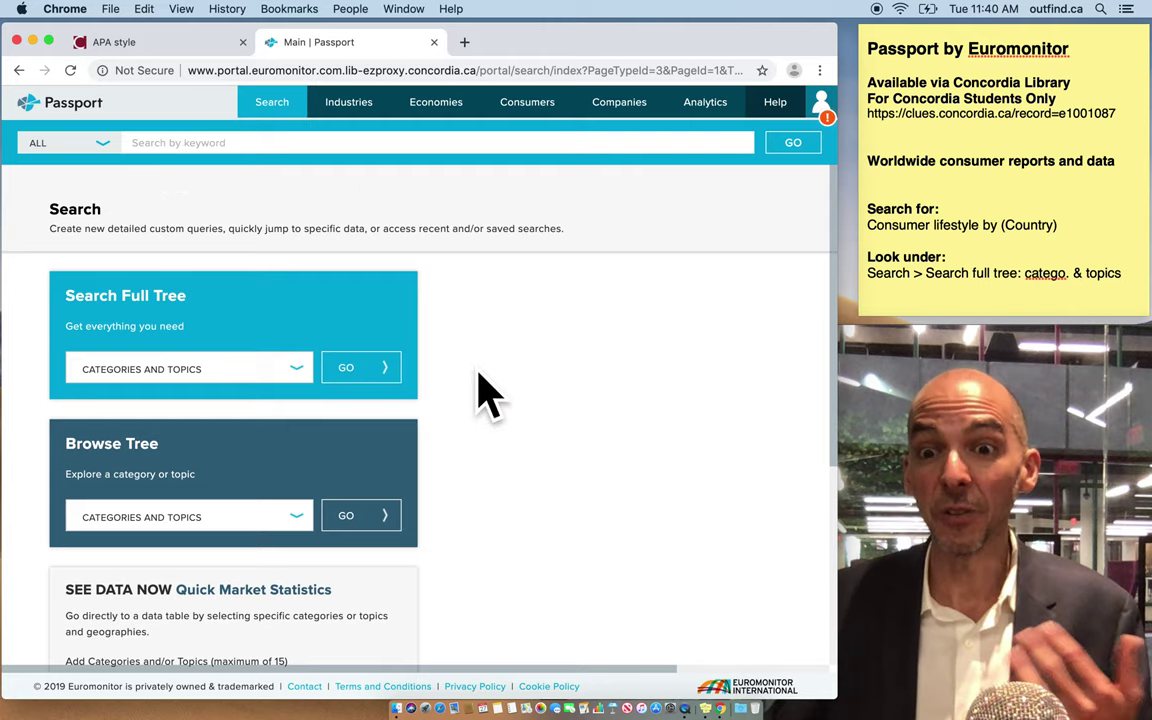
pyautogui.click(368, 386)
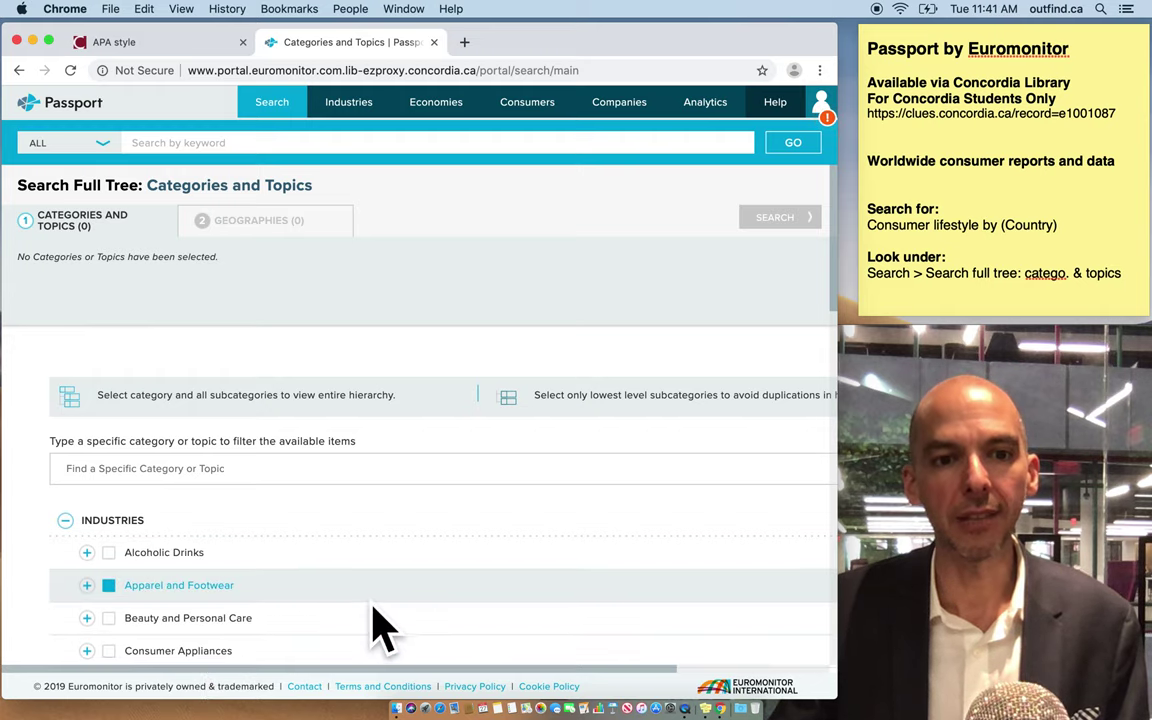
# - Expand the industries tree through Consumer Health and Vitamins and Dietary Supplements down to the Vitamins subcategories
pyautogui.scroll(-2, 722, 586)
pyautogui.scroll(-1, 722, 586)
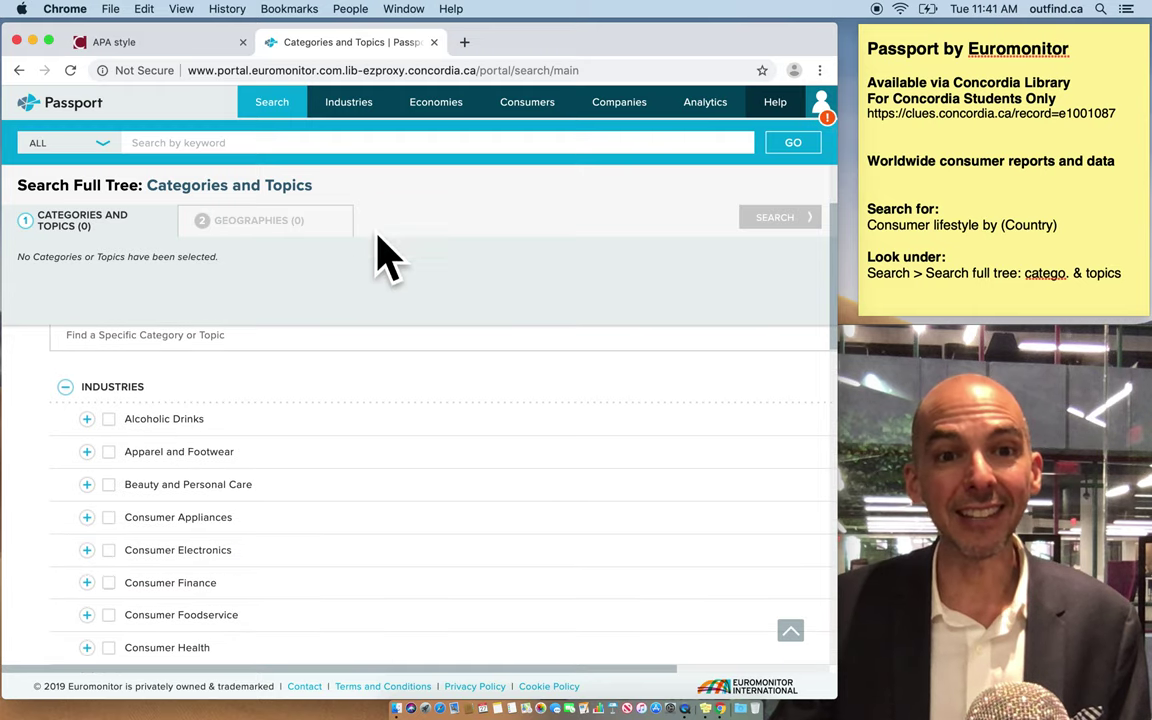
pyautogui.moveTo(378, 118)
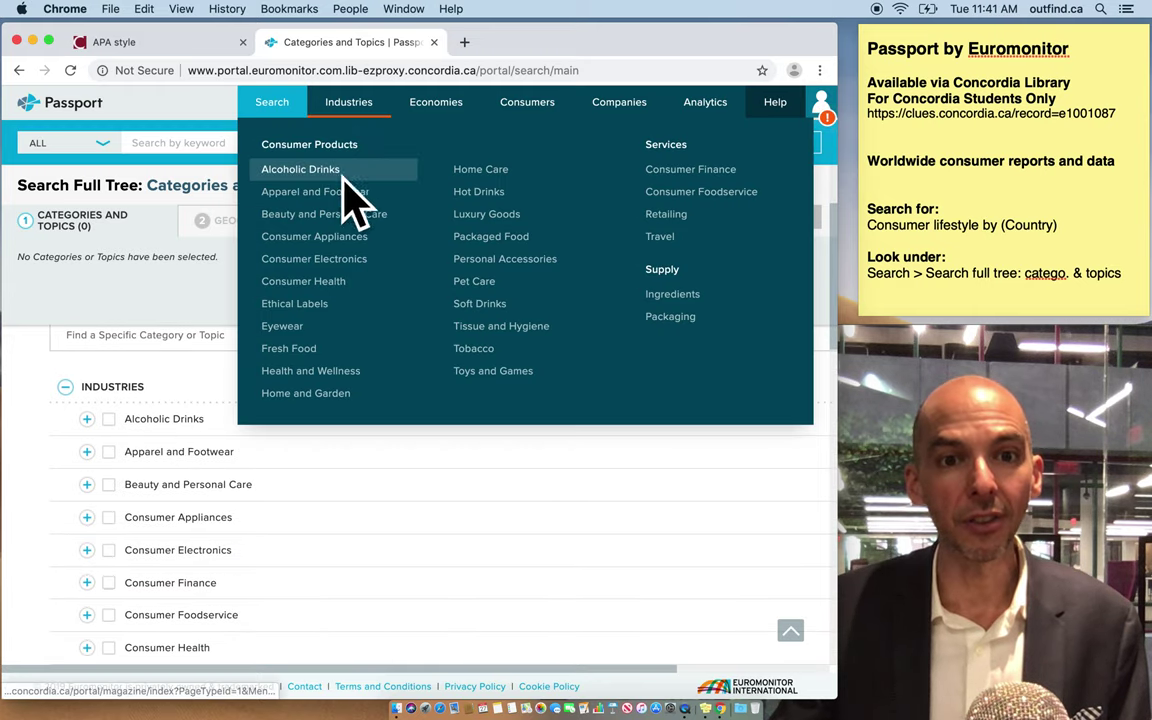
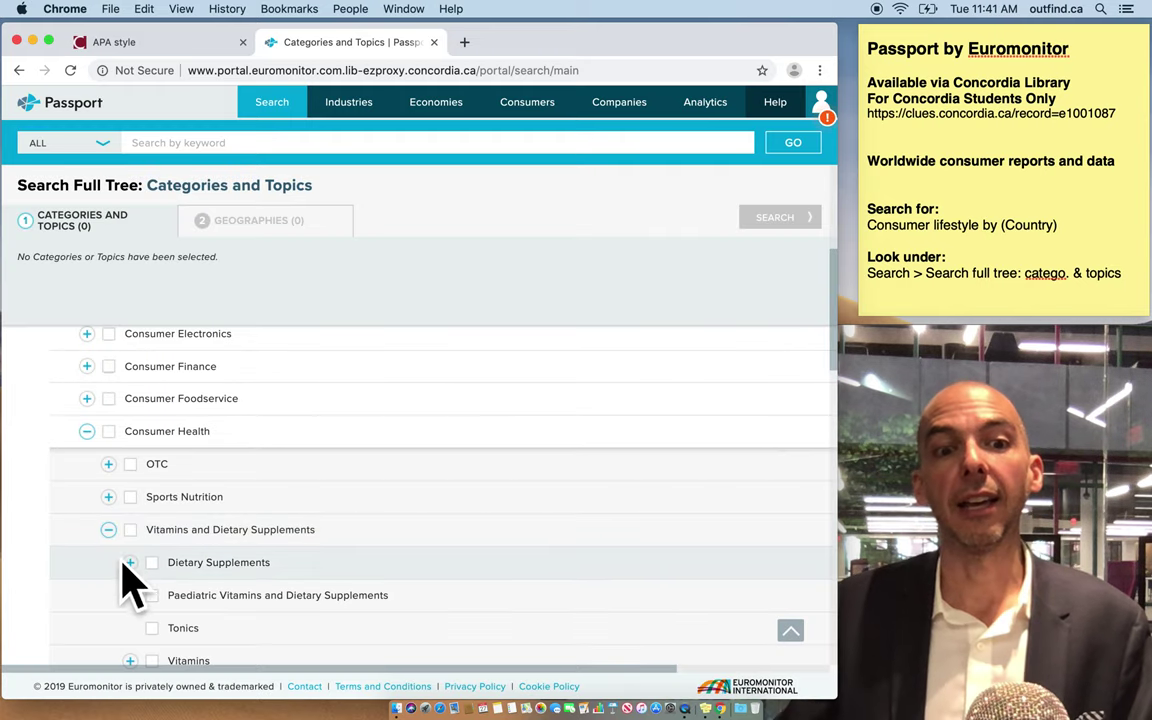
pyautogui.scroll(-2, 150, 590)
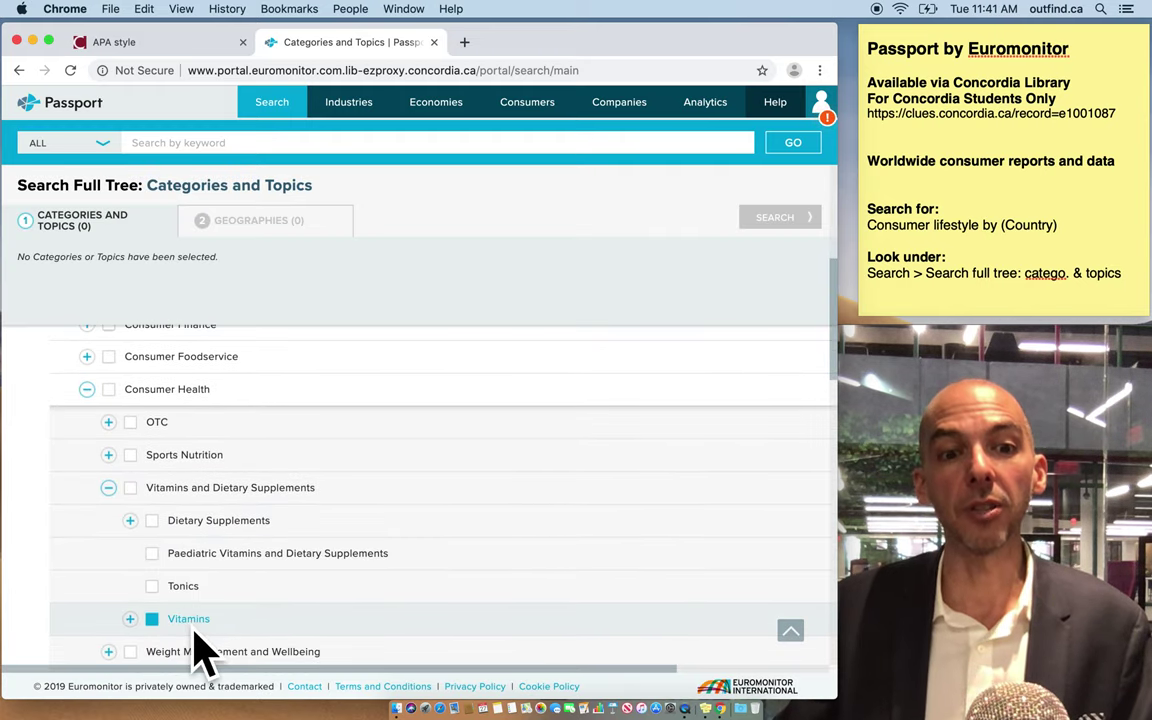
pyautogui.click(130, 619)
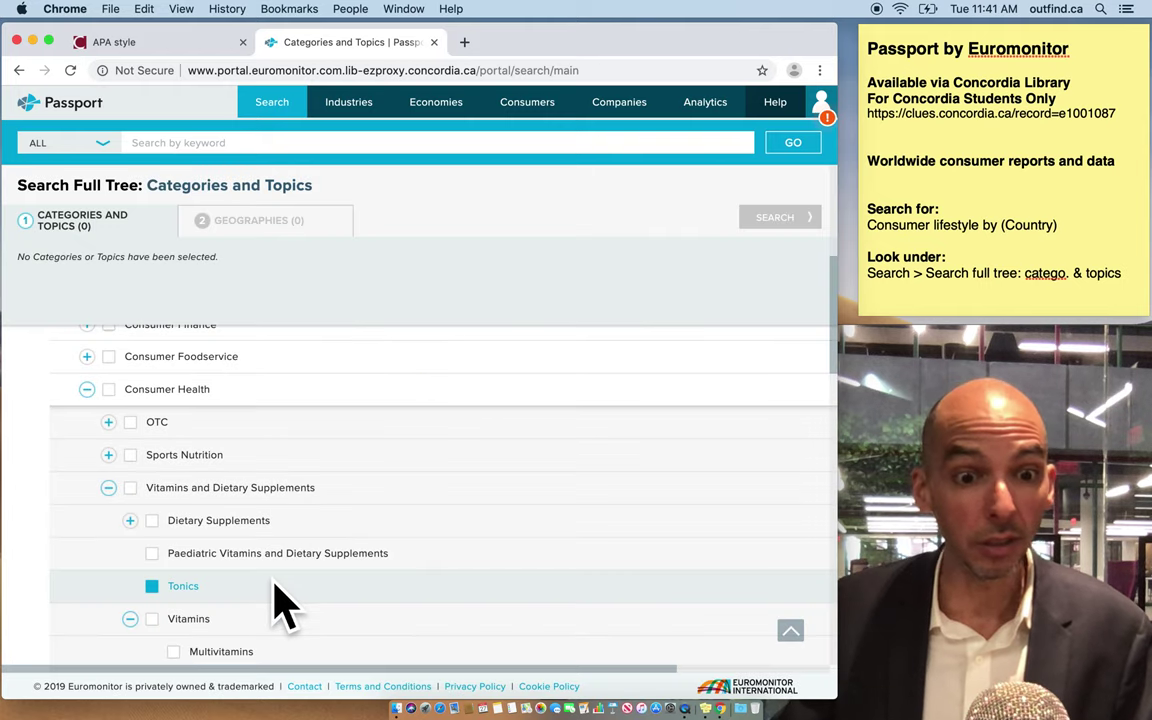
pyautogui.scroll(-2, 278, 605)
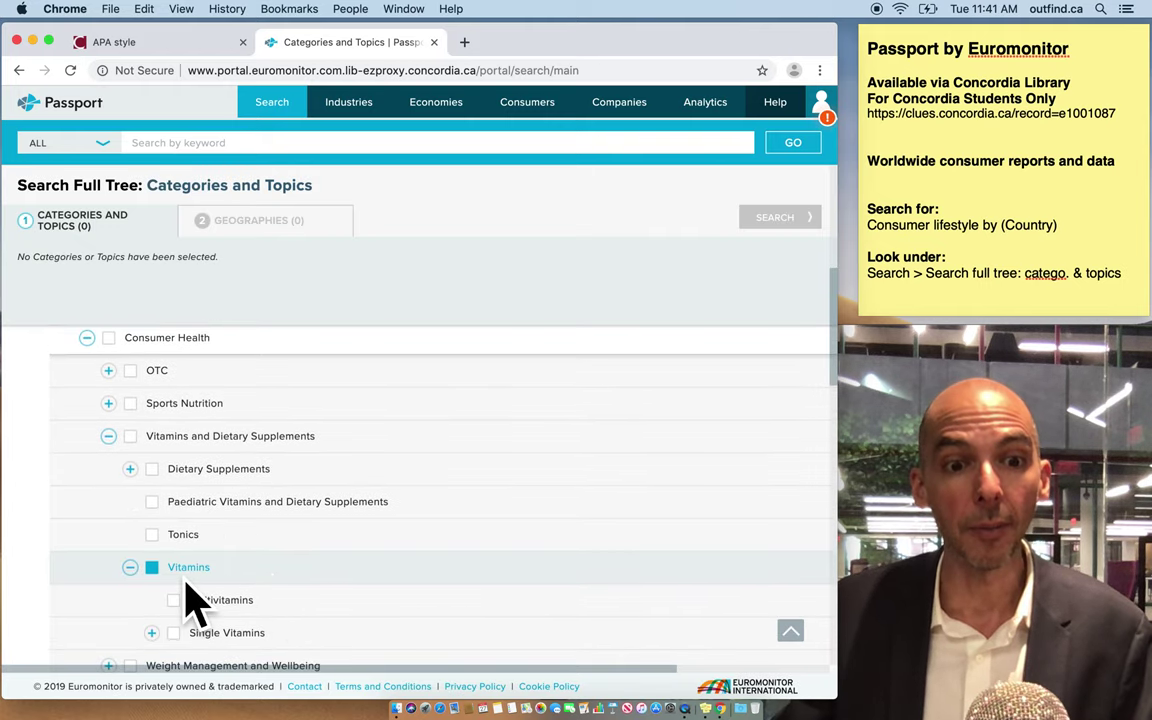
# - Select Vitamins, Dietary Supplements, Vitamins and Dietary Supplements, Consumer Health and Ingredients as the search categories
pyautogui.click(190, 472)
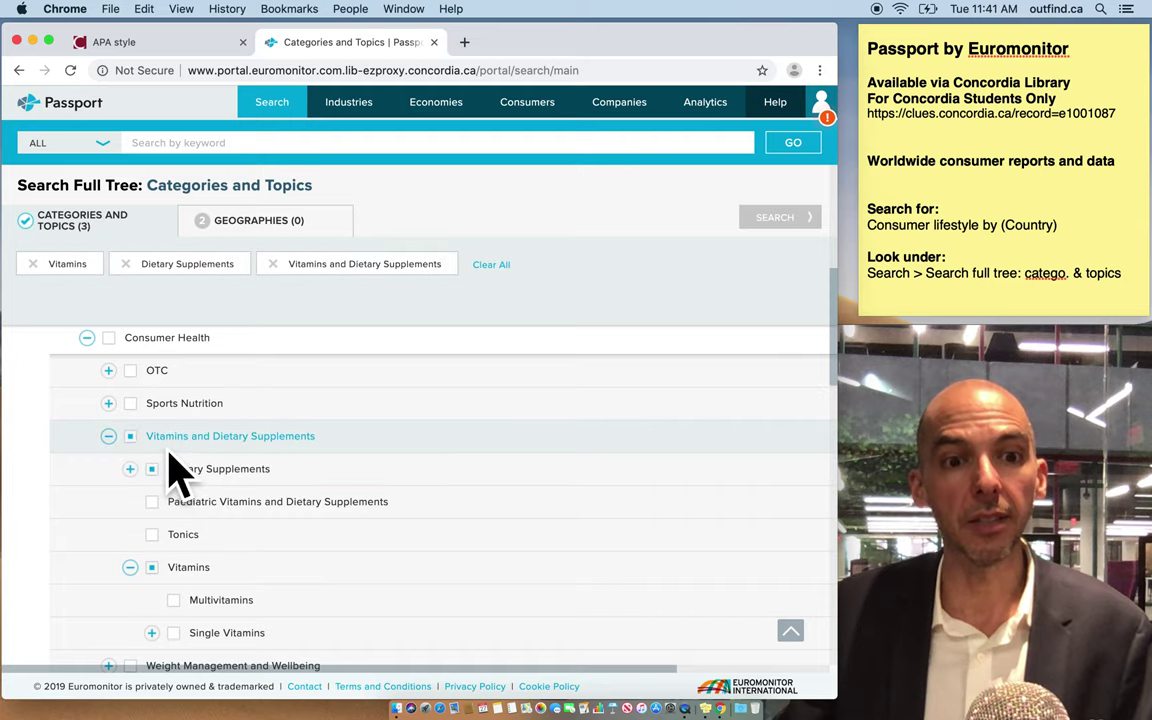
pyautogui.scroll(3, 176, 472)
pyautogui.click(109, 417)
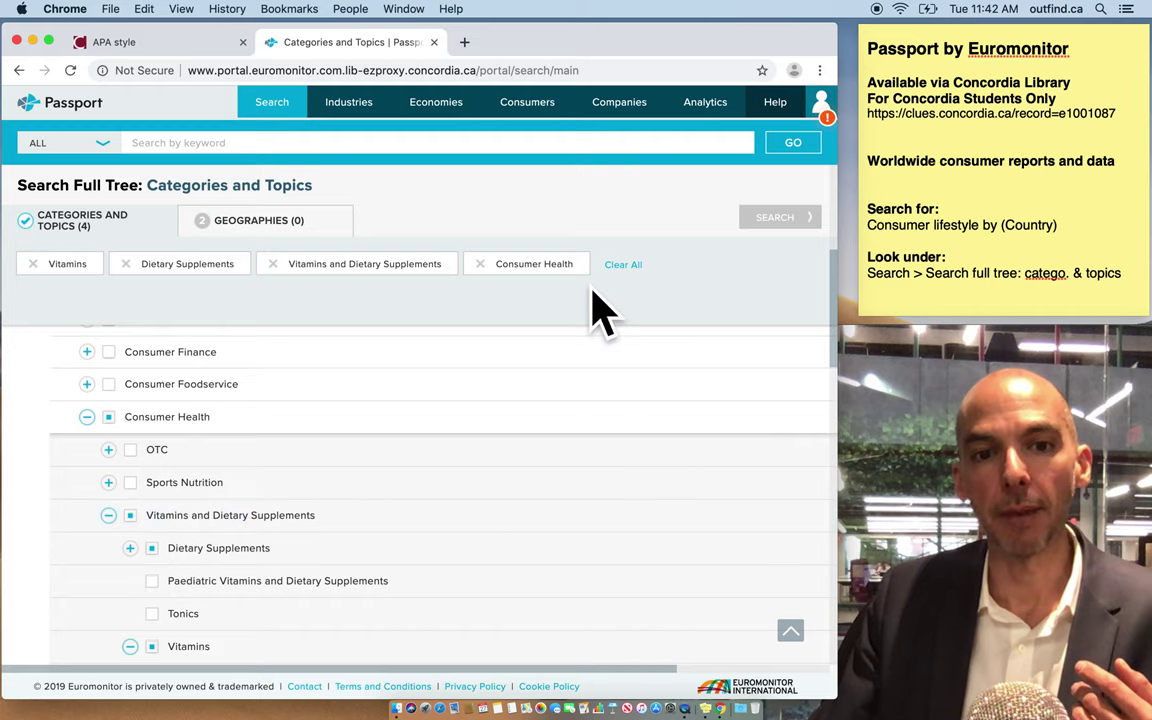
pyautogui.moveTo(832, 283); pyautogui.dragTo(850, 427)
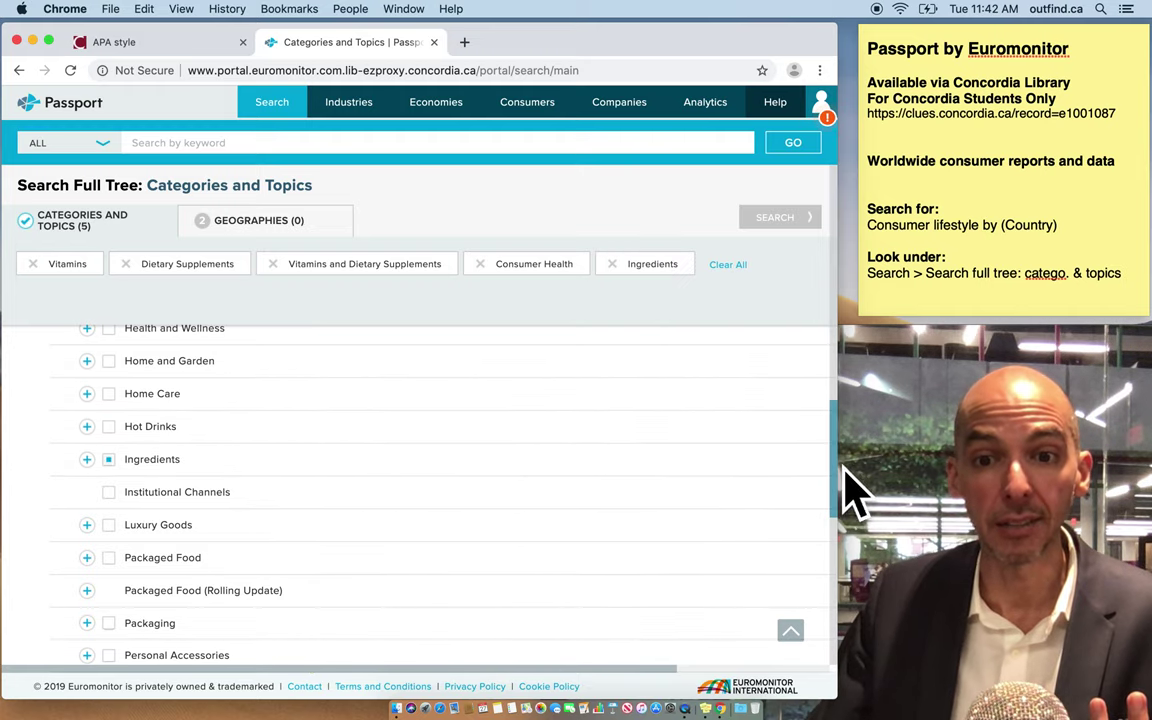
# - Switch the full tree search to geographies and select Canada under North America
pyautogui.moveTo(844, 465)
pyautogui.mouseDown()
pyautogui.moveTo(848, 625)
pyautogui.moveTo(838, 213)
pyautogui.mouseUp()
pyautogui.click(346, 478)
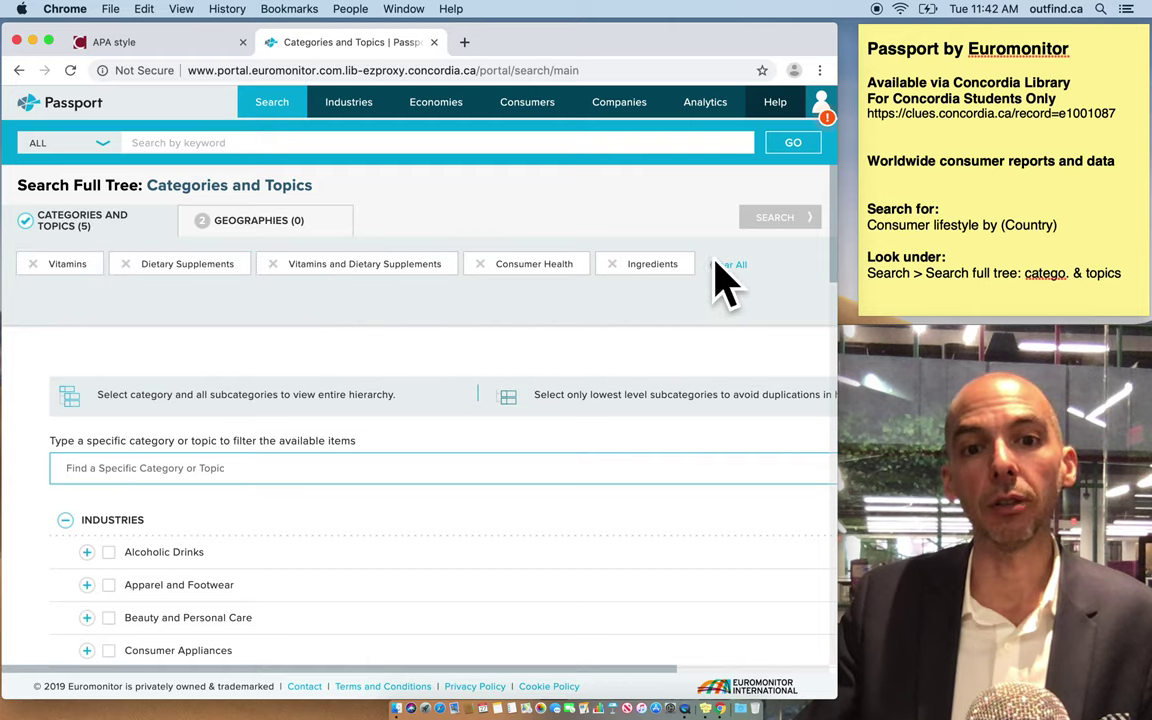
pyautogui.click(265, 228)
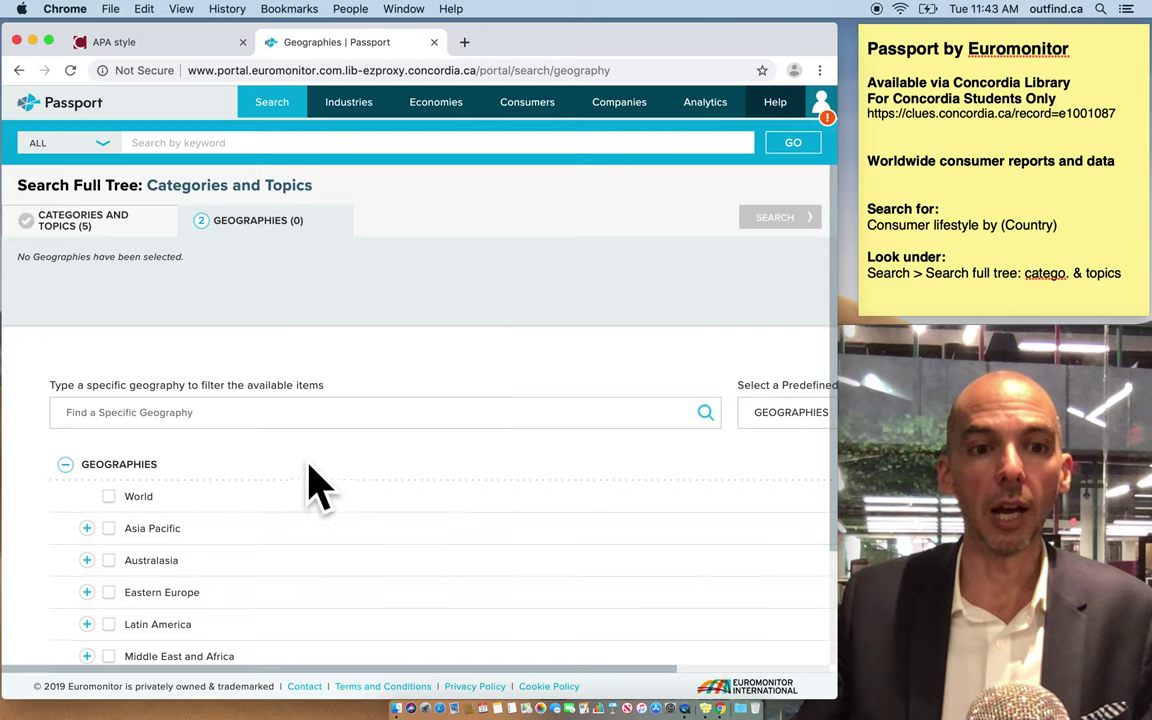
pyautogui.click(108, 592)
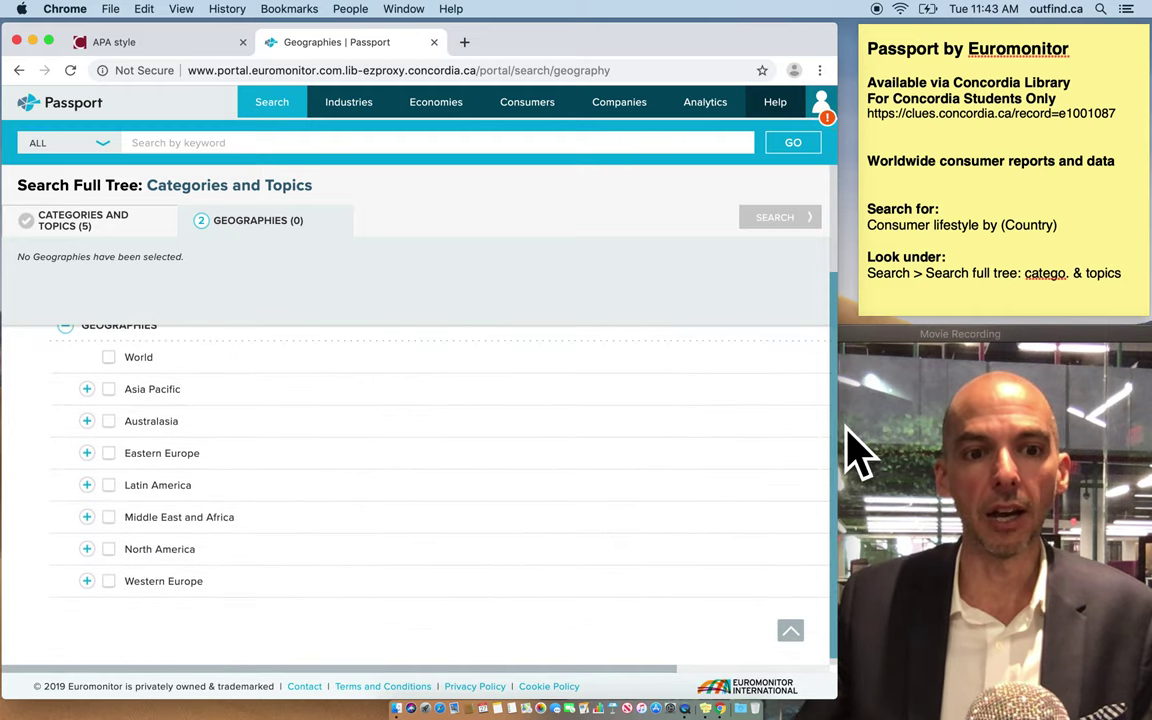
pyautogui.click(96, 568)
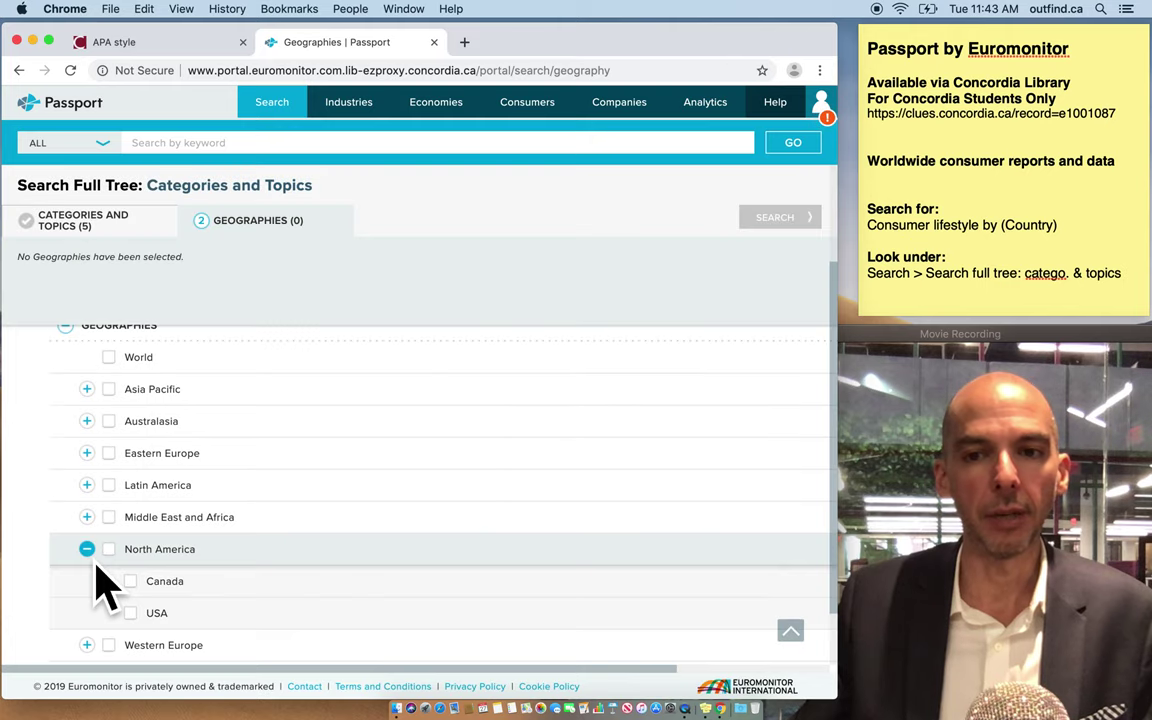
pyautogui.click(130, 580)
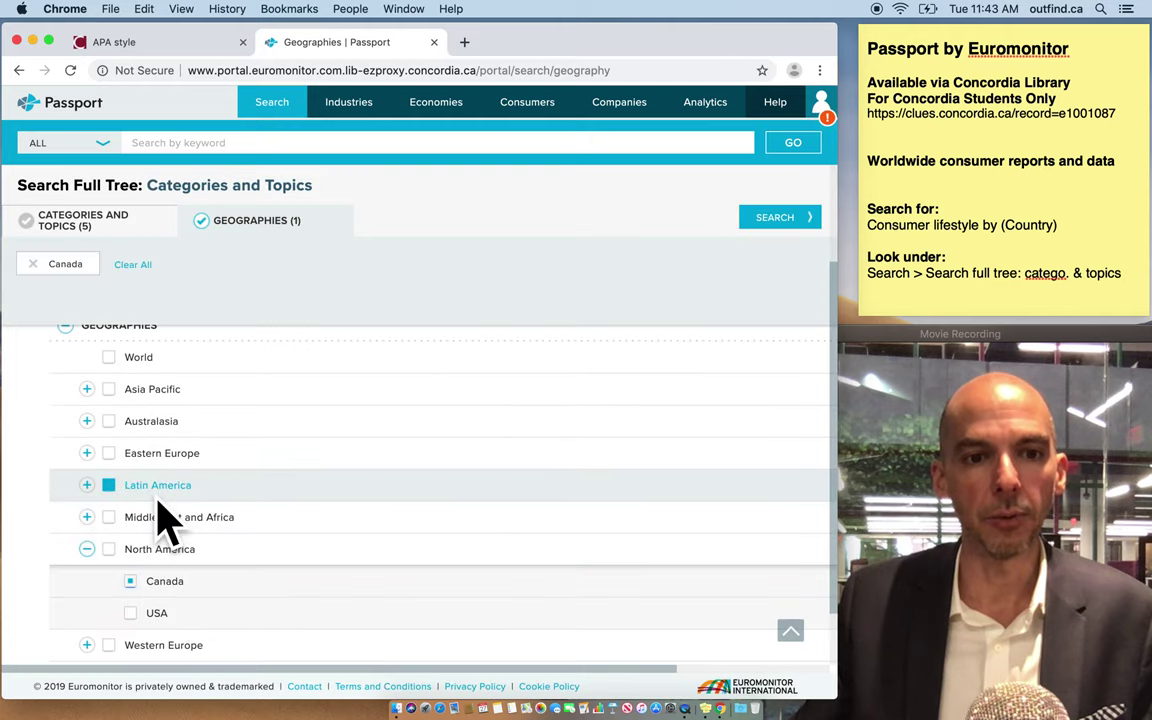
# - Add Brazil under Latin America as a second geography and run the search
pyautogui.click(108, 517)
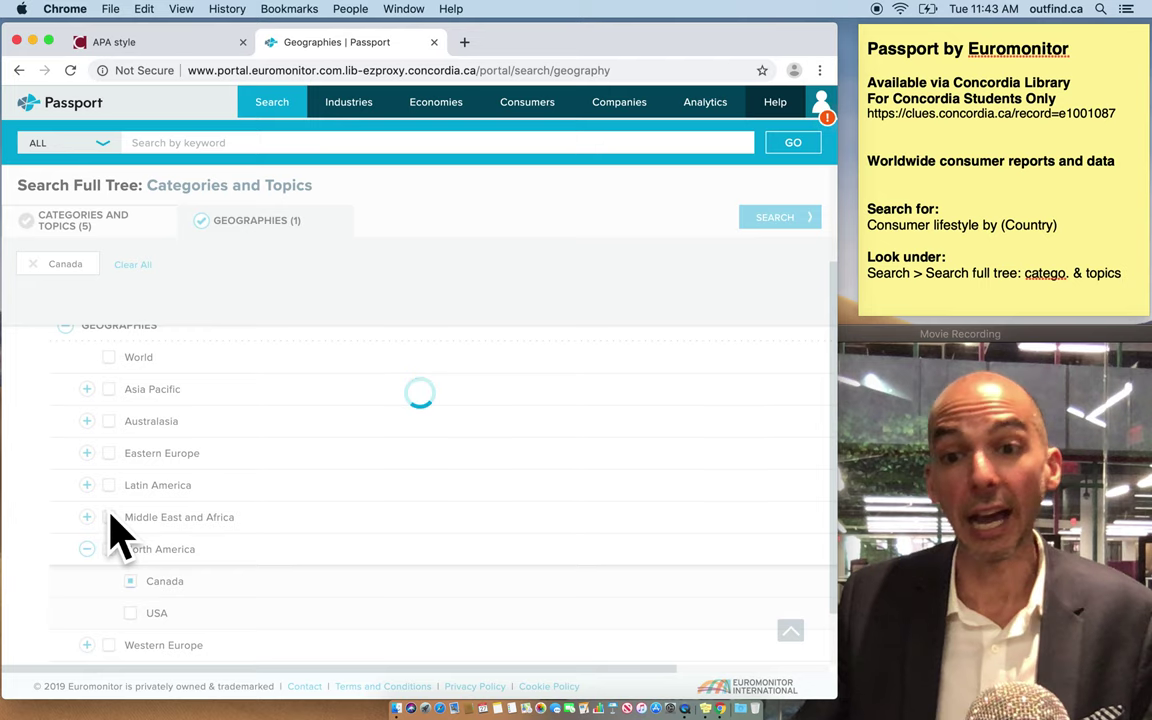
pyautogui.click(155, 549)
pyautogui.click(184, 584)
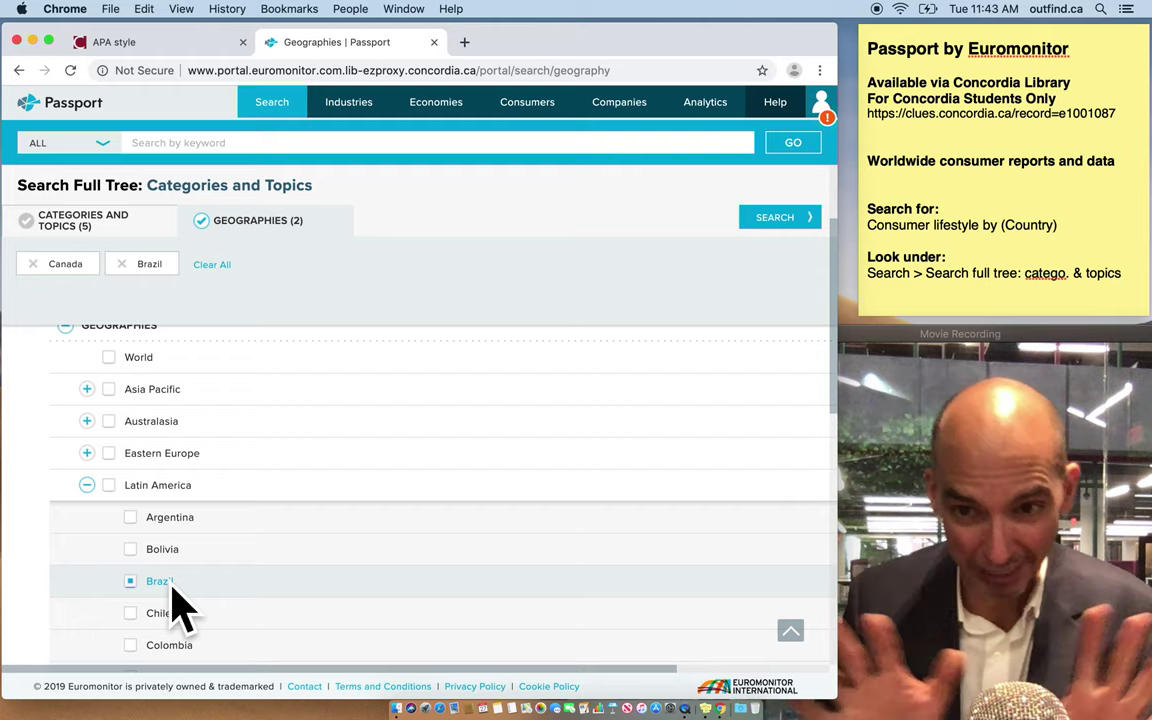
pyautogui.click(787, 236)
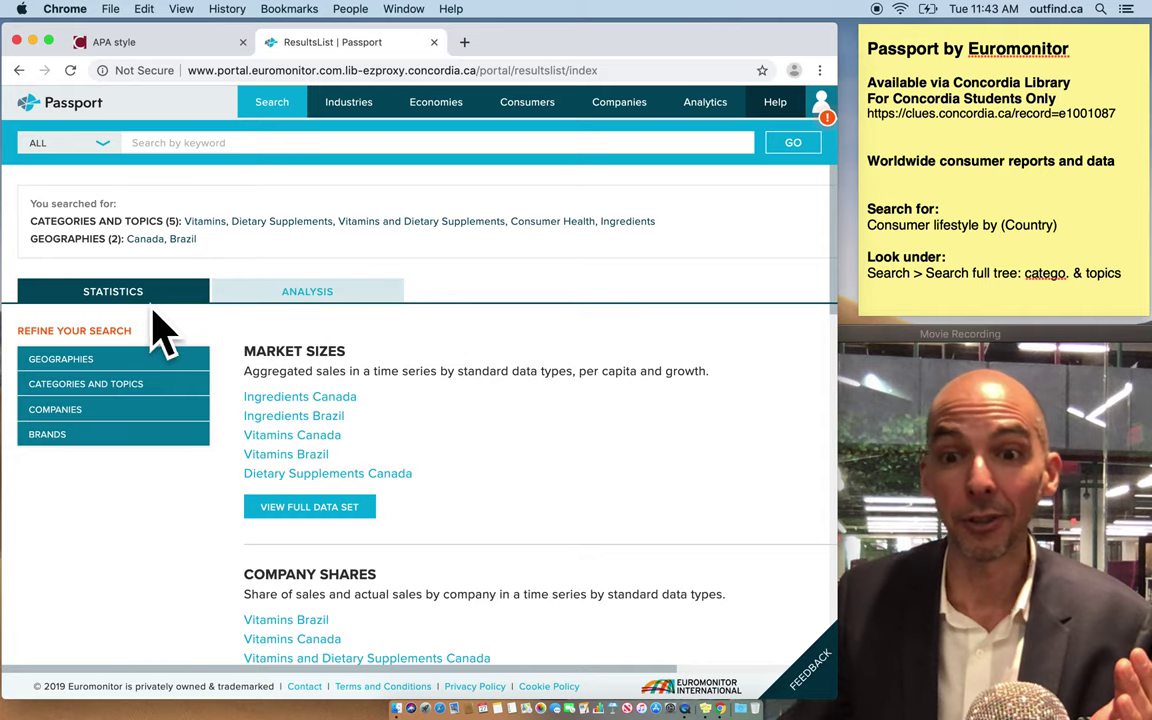
# - Open the Vitamins in Brazil country report from the analysis results, then return to the search results
pyautogui.click(324, 300)
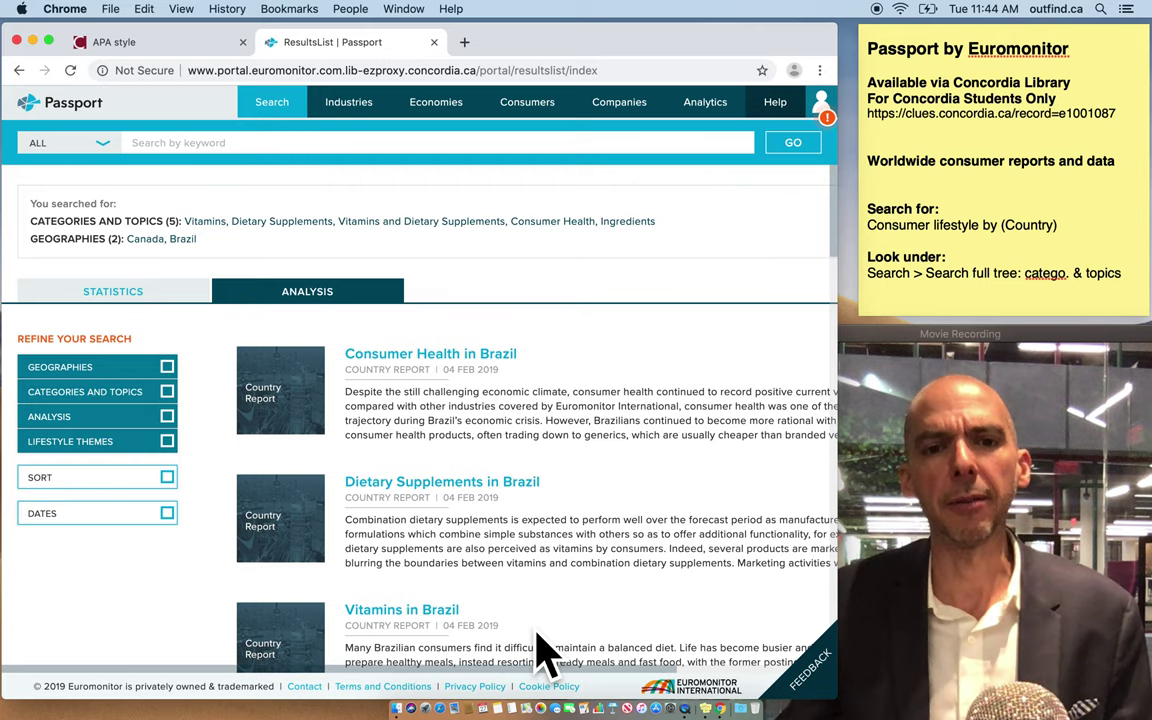
pyautogui.click(457, 616)
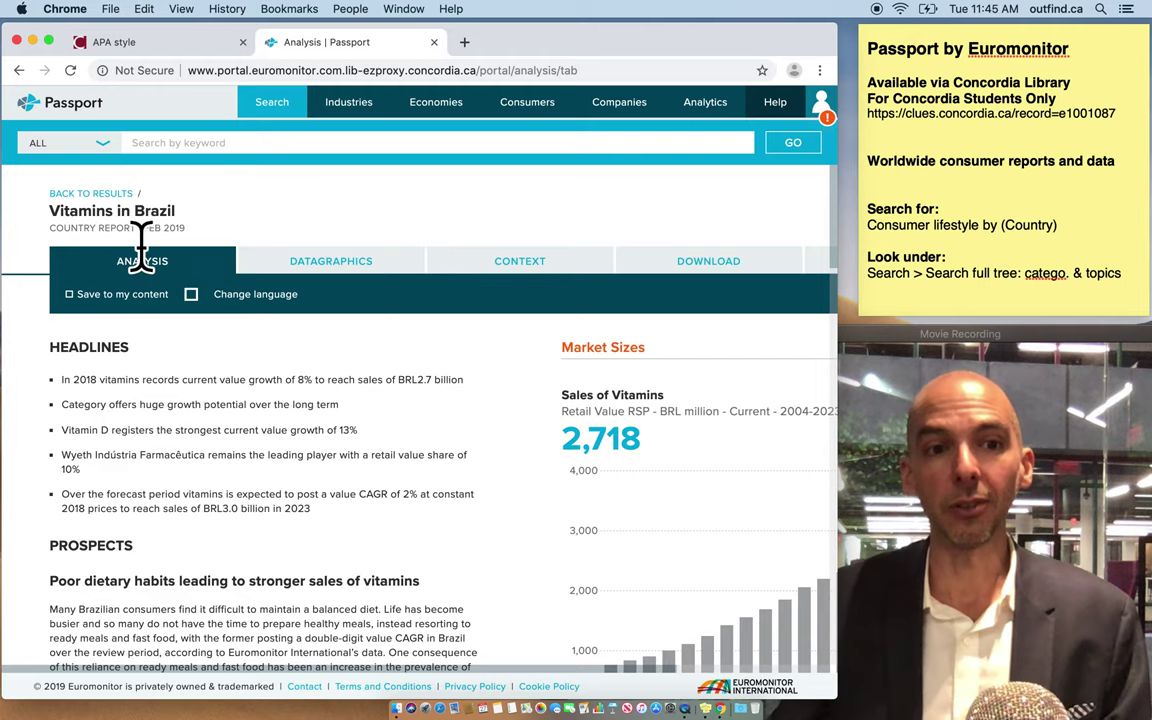
pyautogui.click(113, 195)
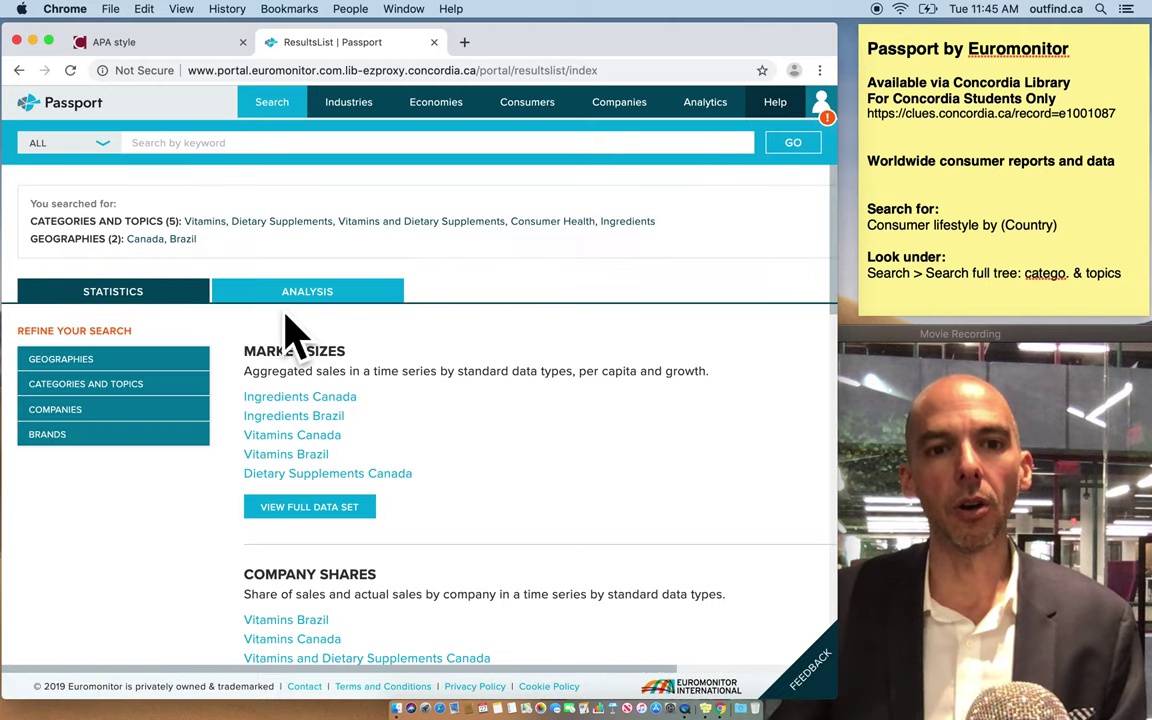
# - Review the analysis results, looking through the country reports, briefings and local company profiles
pyautogui.click(302, 296)
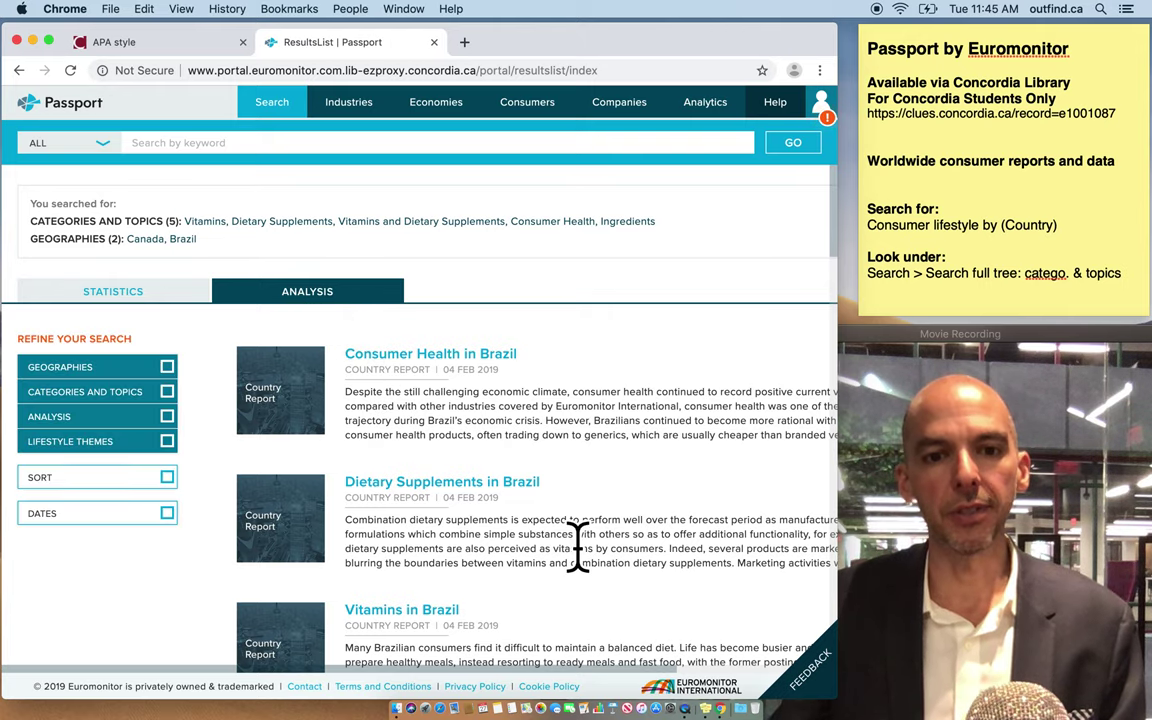
pyautogui.scroll(-5, 585, 555)
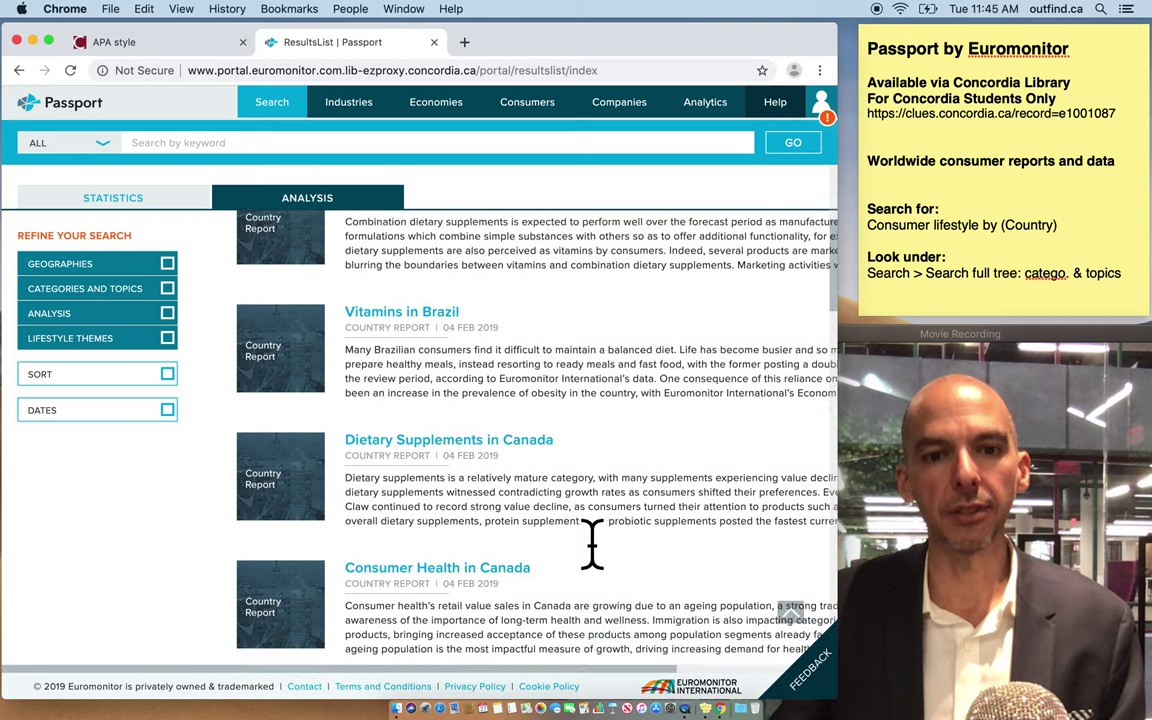
pyautogui.scroll(-8, 592, 545)
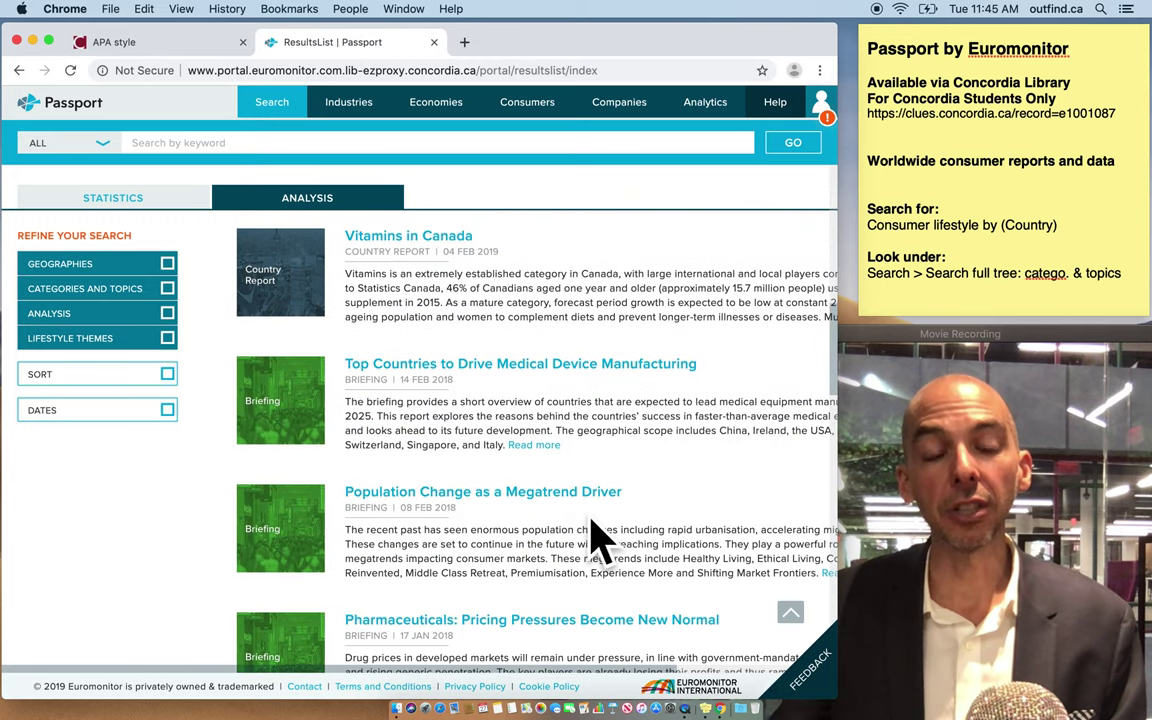
pyautogui.scroll(-5, 600, 530)
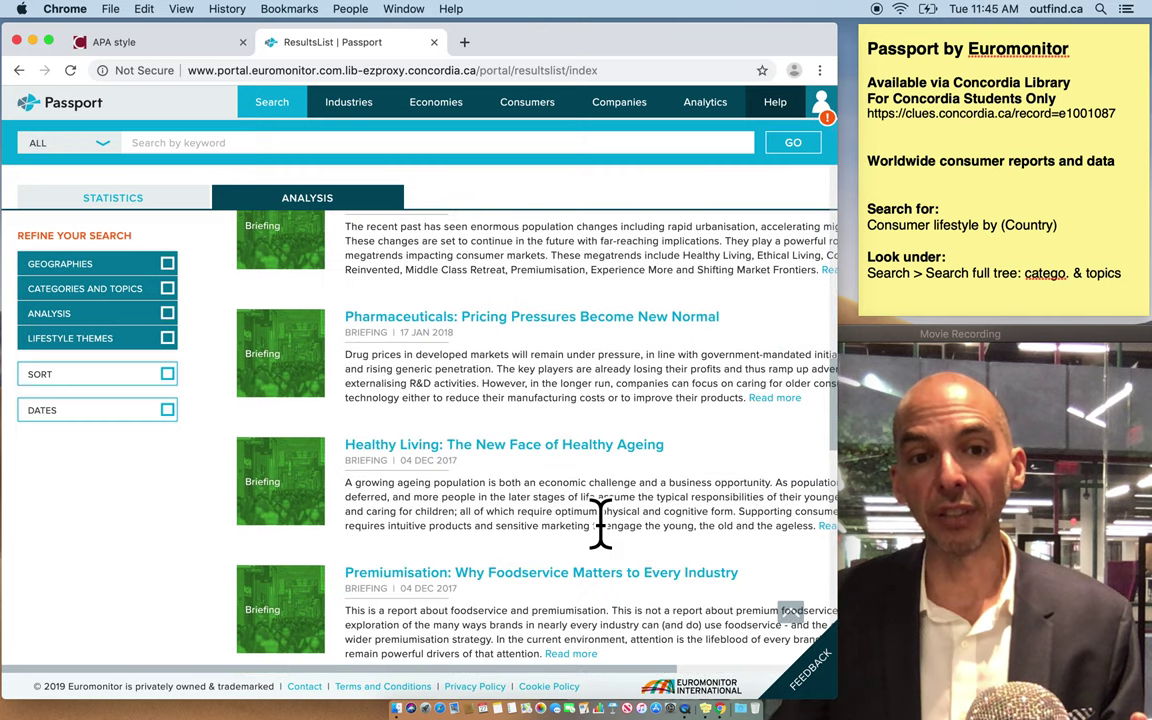
pyautogui.scroll(-15, 600, 525)
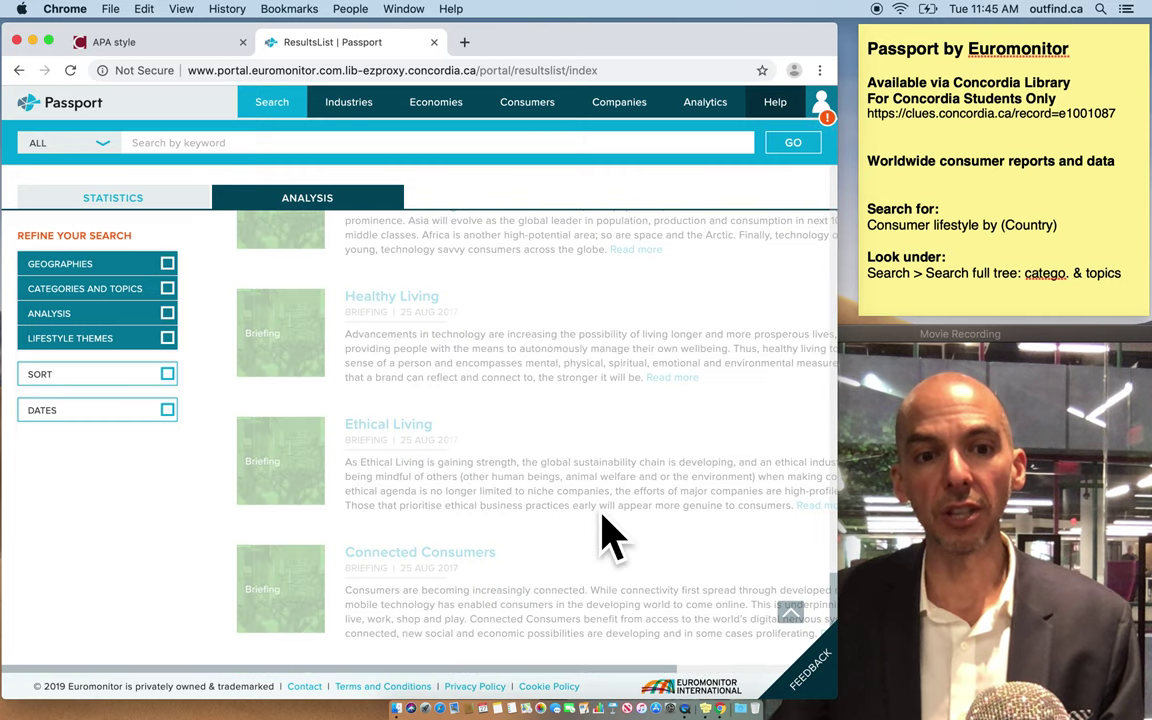
pyautogui.scroll(-15, 605, 530)
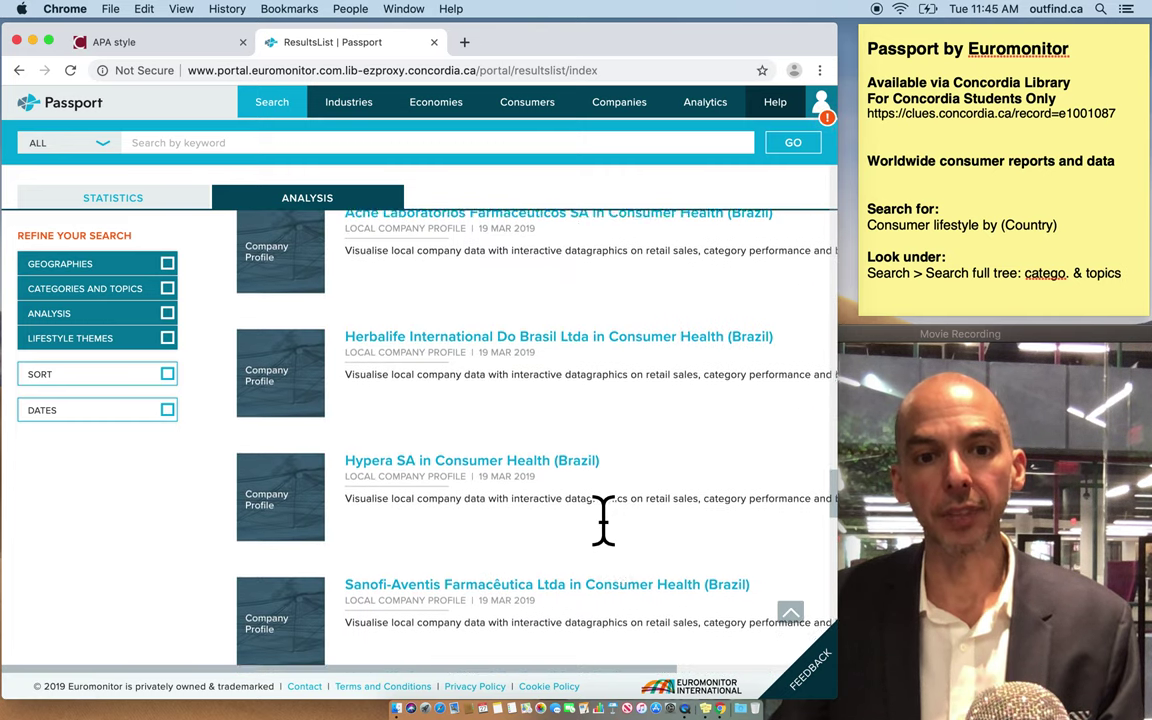
pyautogui.scroll(5, 603, 520)
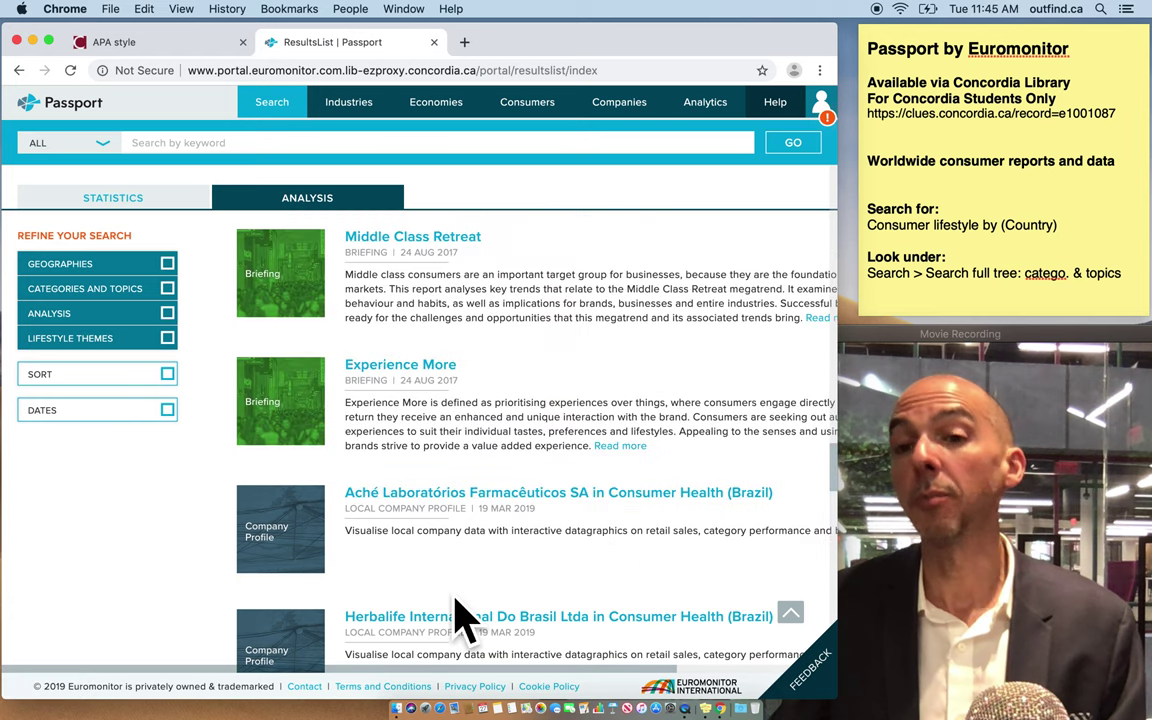
pyautogui.scroll(-4, 458, 615)
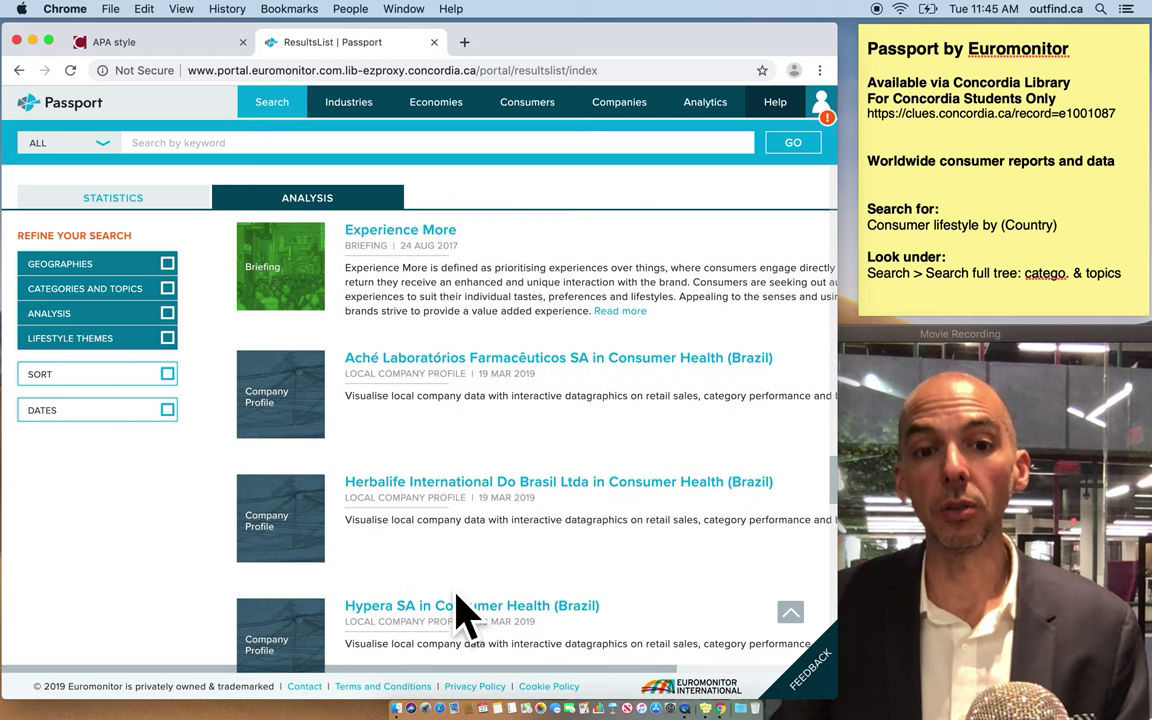
pyautogui.scroll(-2, 527, 580)
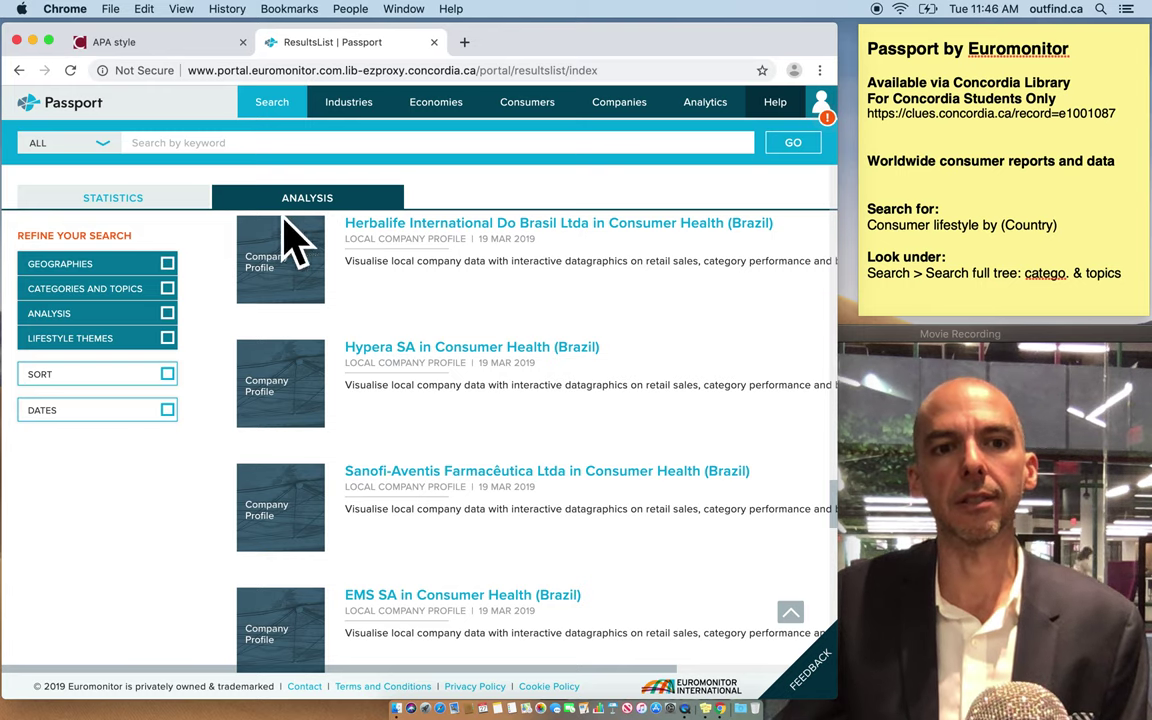
# - Review the statistics results from market sizes through company and brand shares to ingredients by product
pyautogui.click(134, 205)
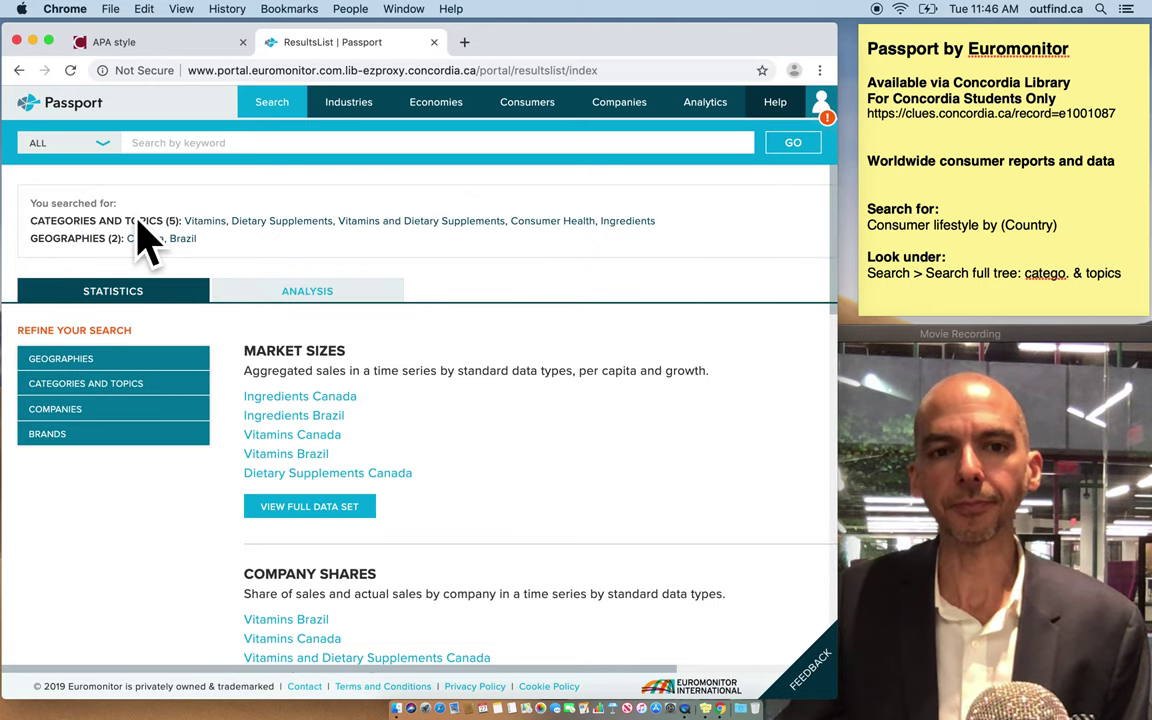
pyautogui.moveTo(346, 352); pyautogui.dragTo(262, 358)
pyautogui.scroll(-1, 522, 463)
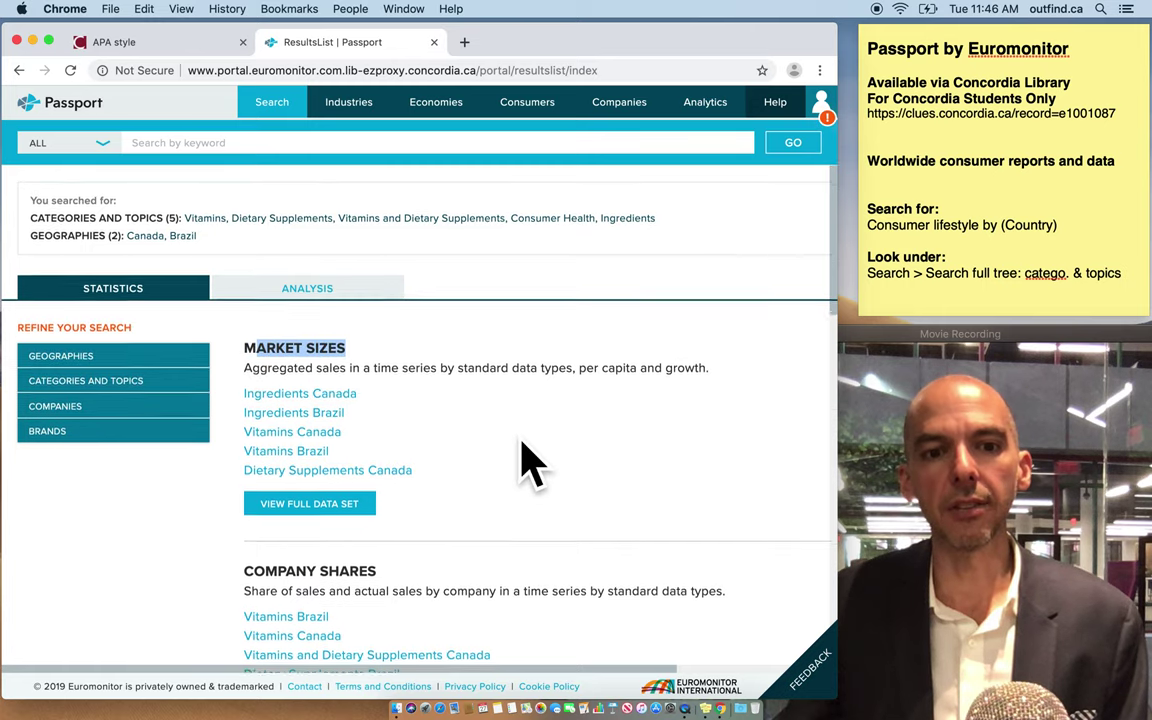
pyautogui.scroll(-3, 522, 463)
pyautogui.scroll(-3, 514, 450)
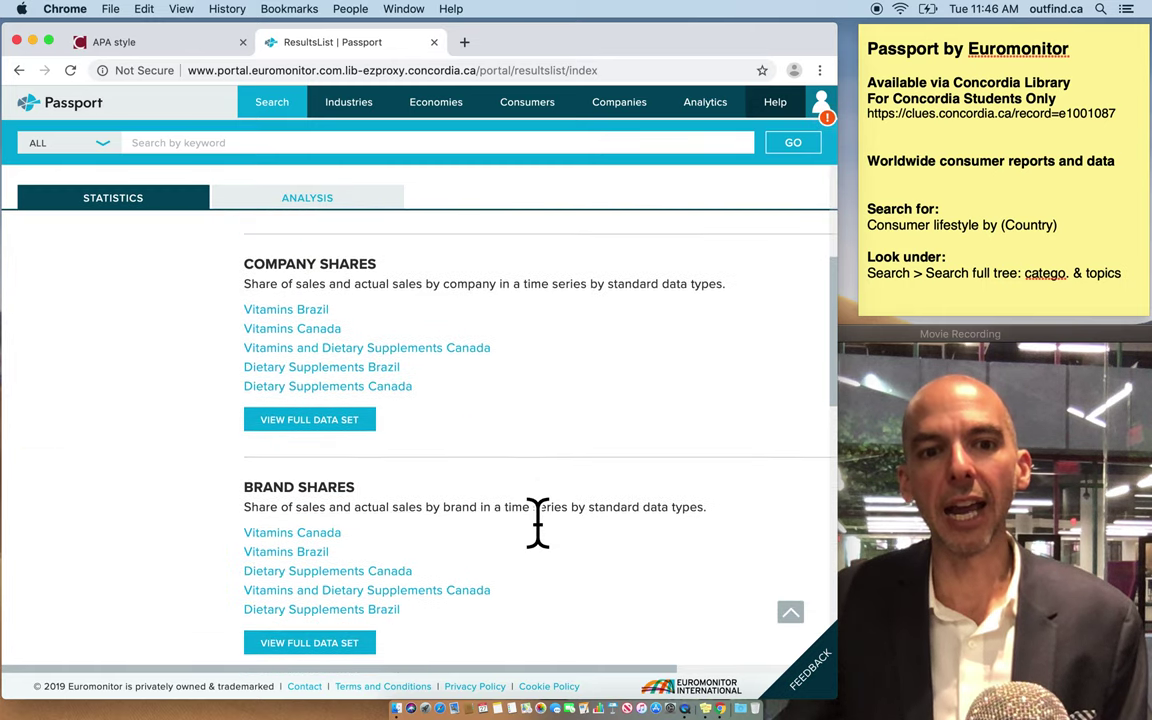
pyautogui.scroll(-10, 540, 530)
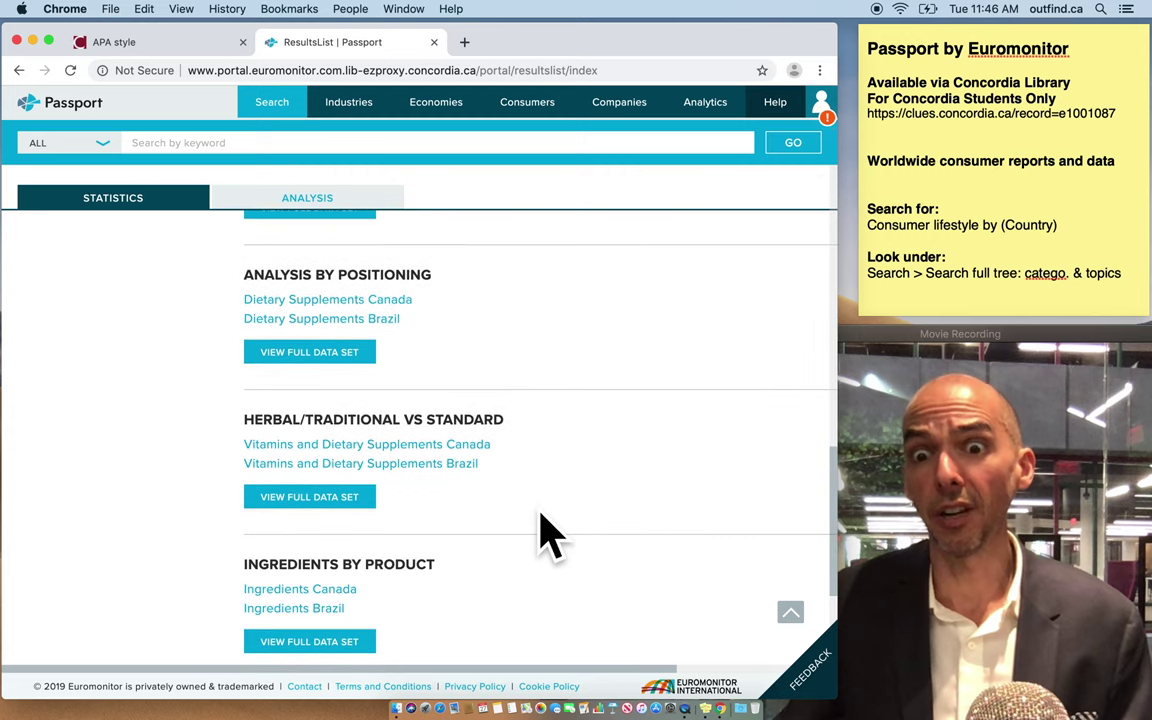
pyautogui.scroll(-3, 540, 530)
pyautogui.scroll(20, 545, 520)
pyautogui.click(545, 495)
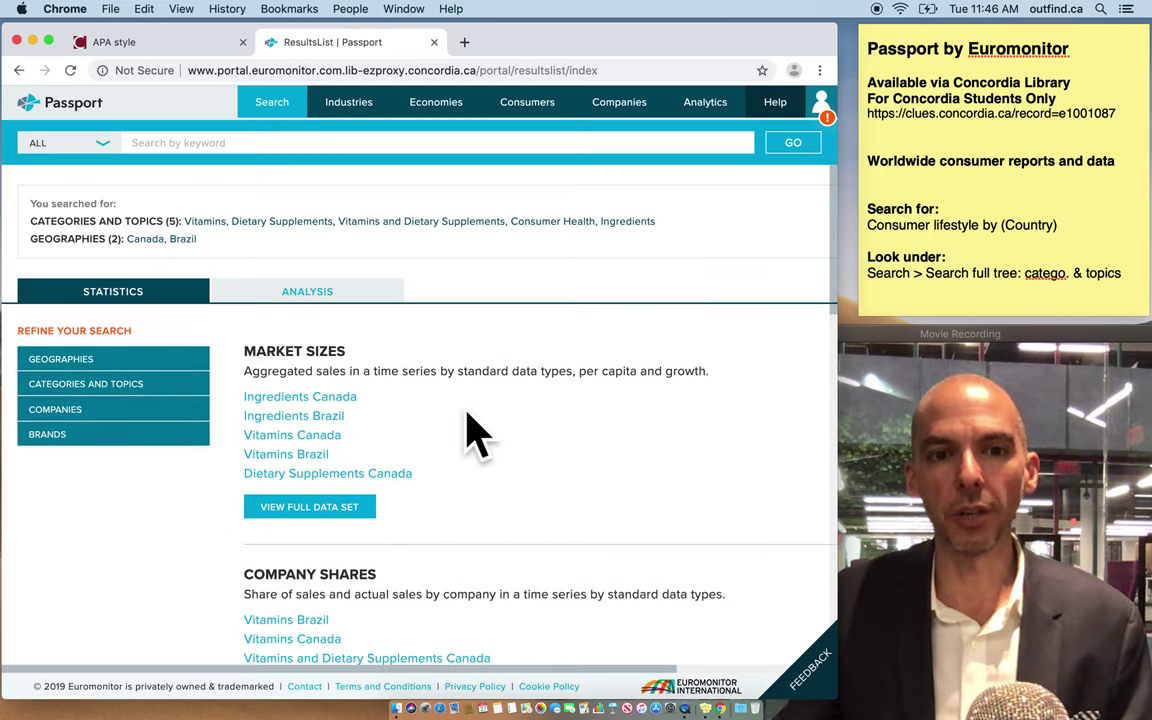
# - Open the full Market Sizes data set and compare the currency units and 2013 Consumer Health values for Brazil and Canada
pyautogui.click(316, 518)
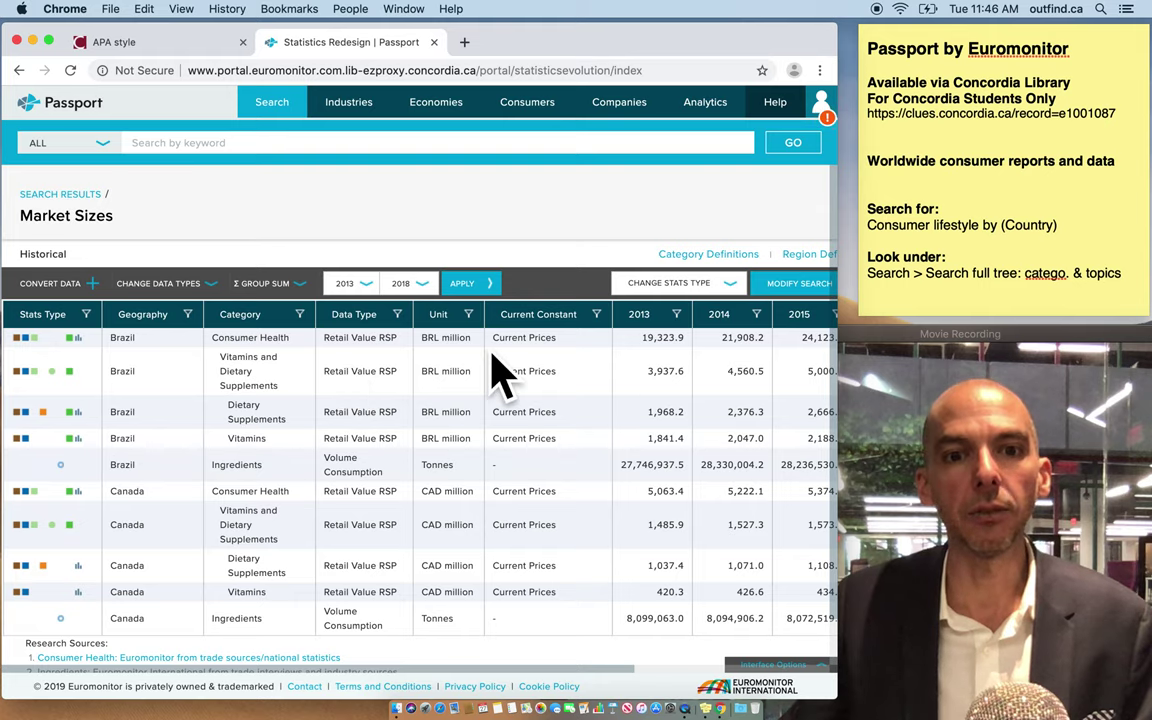
pyautogui.moveTo(484, 345); pyautogui.dragTo(424, 347)
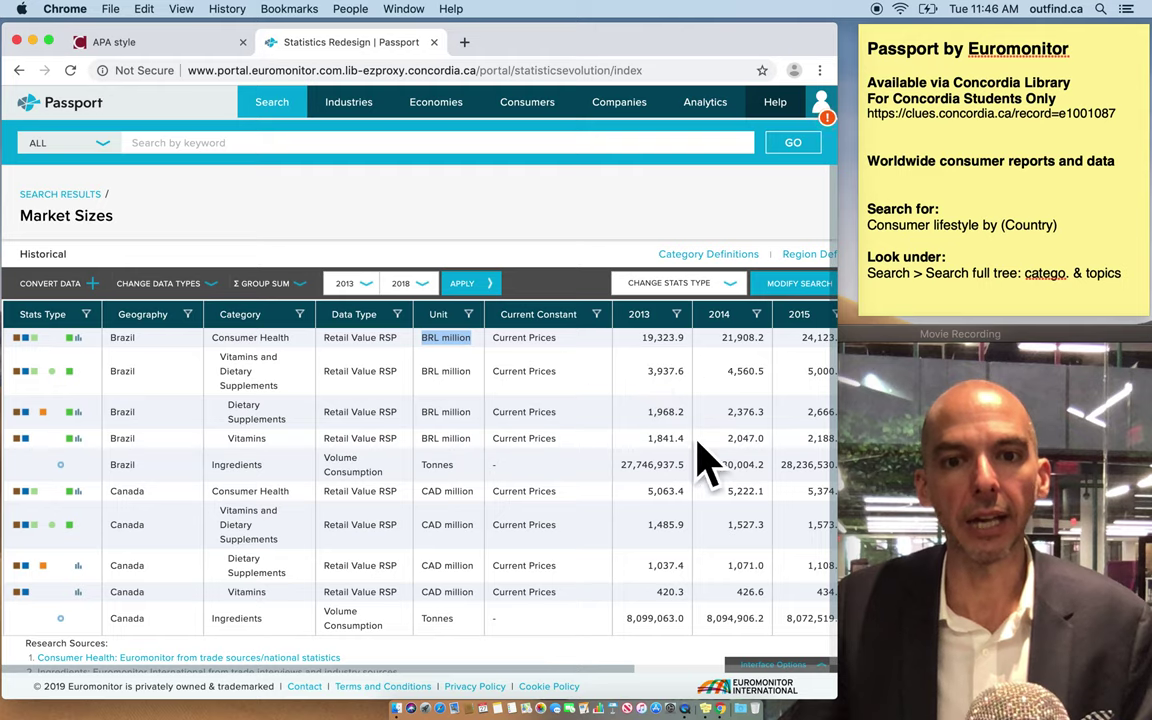
pyautogui.click(318, 540)
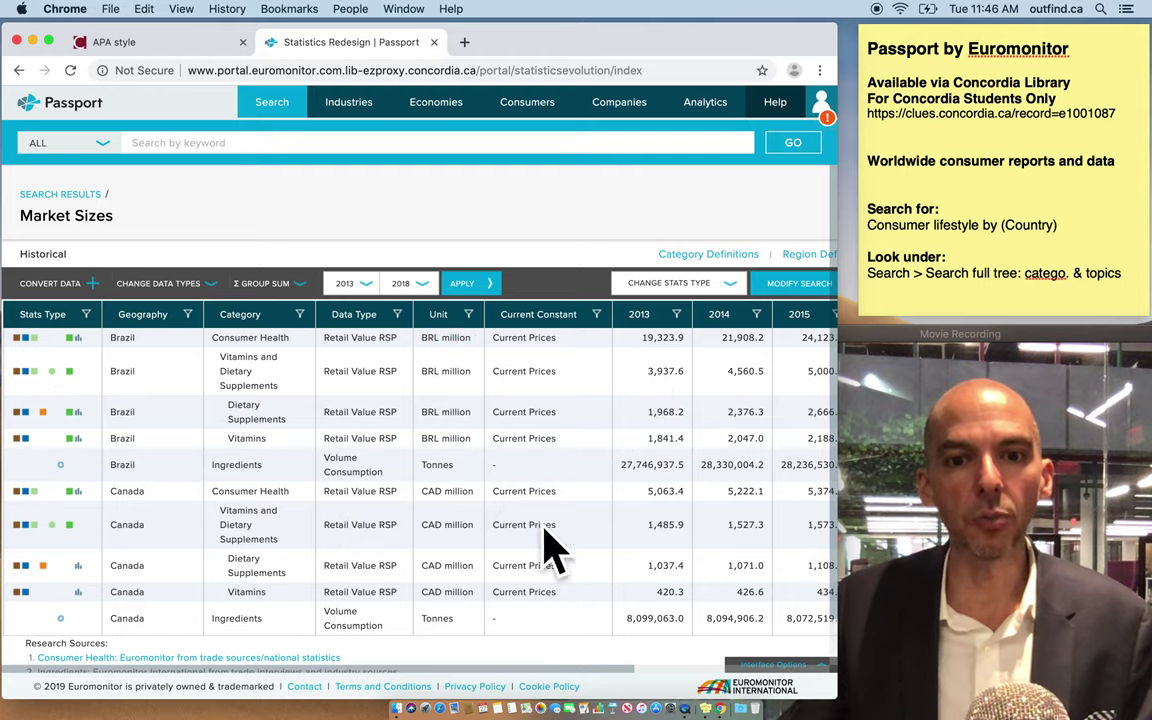
pyautogui.moveTo(671, 513); pyautogui.dragTo(690, 515)
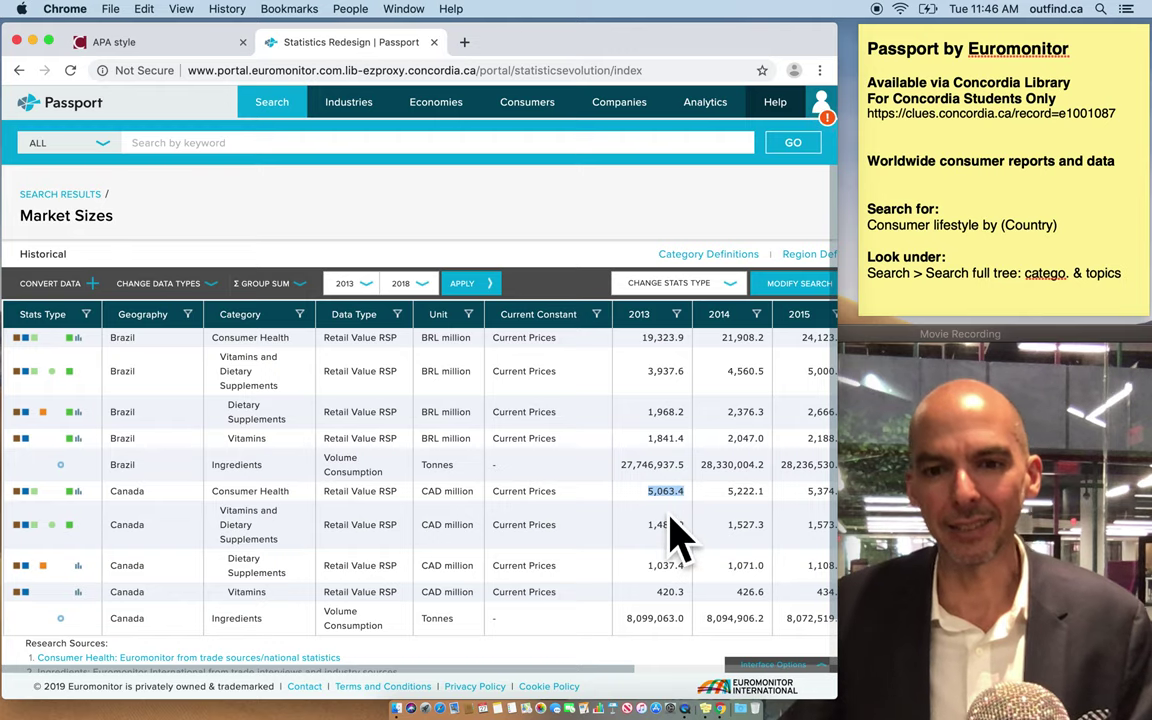
pyautogui.moveTo(594, 682)
pyautogui.mouseDown()
pyautogui.moveTo(785, 680)
pyautogui.moveTo(596, 694)
pyautogui.mouseUp()
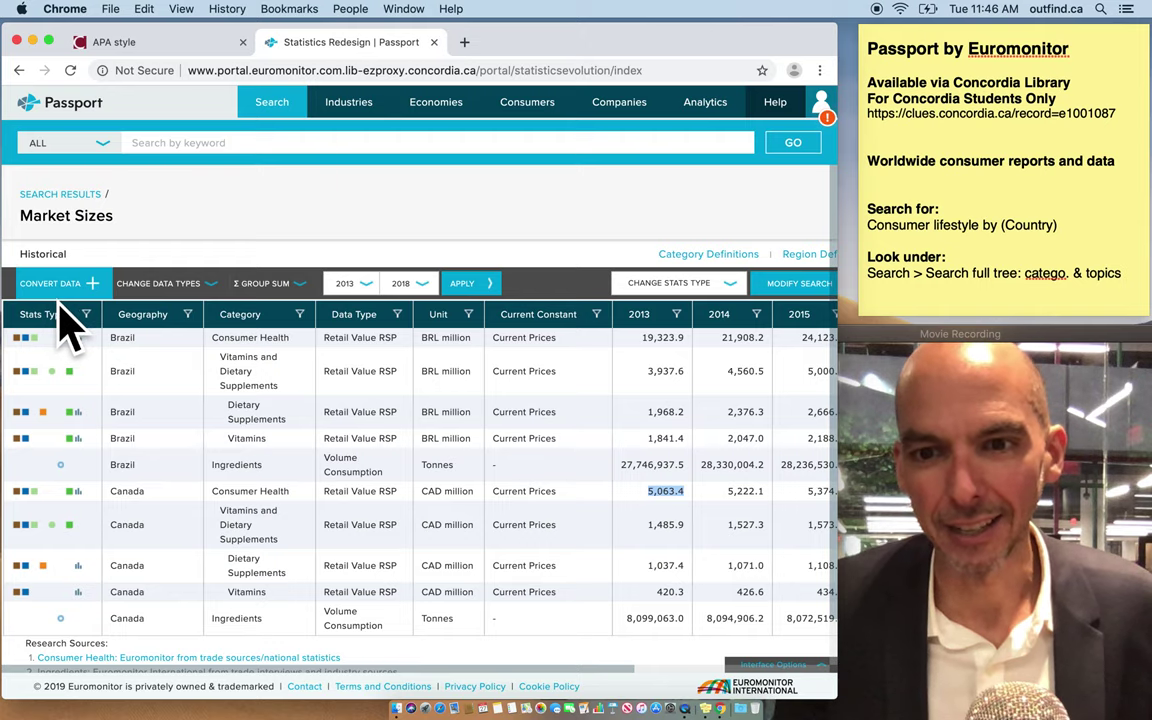
# - Convert the market size data to USD at y-o-y exchange rates and express it per household
pyautogui.click(97, 290)
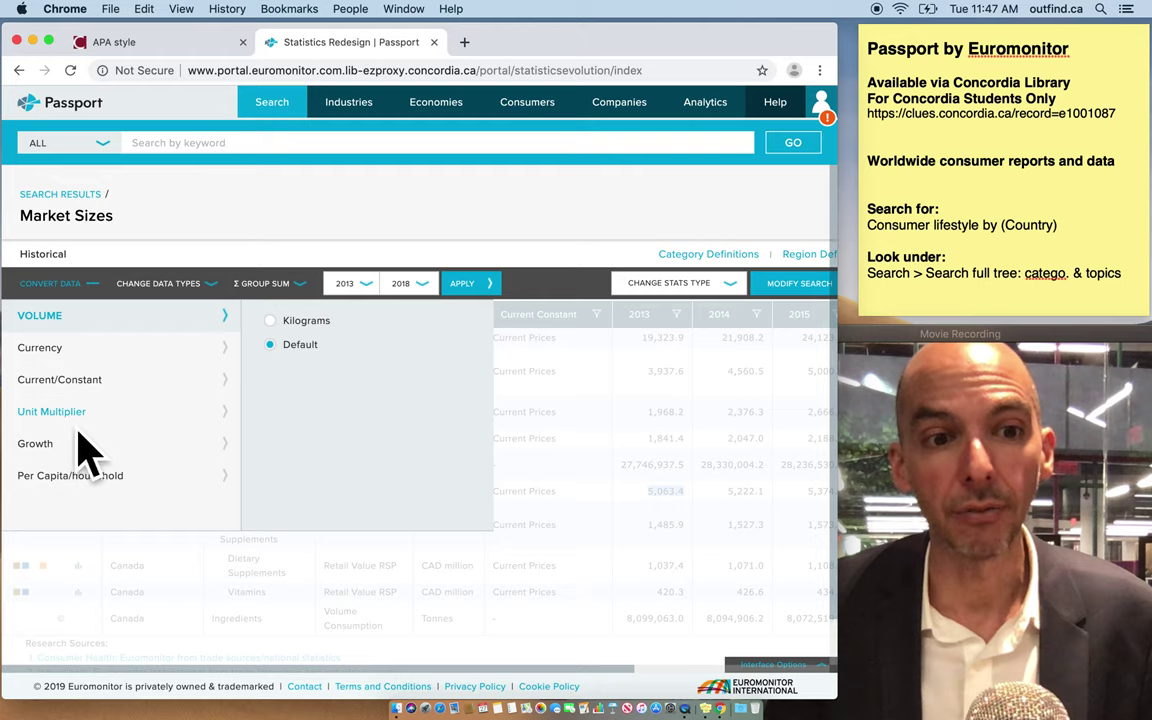
pyautogui.click(45, 362)
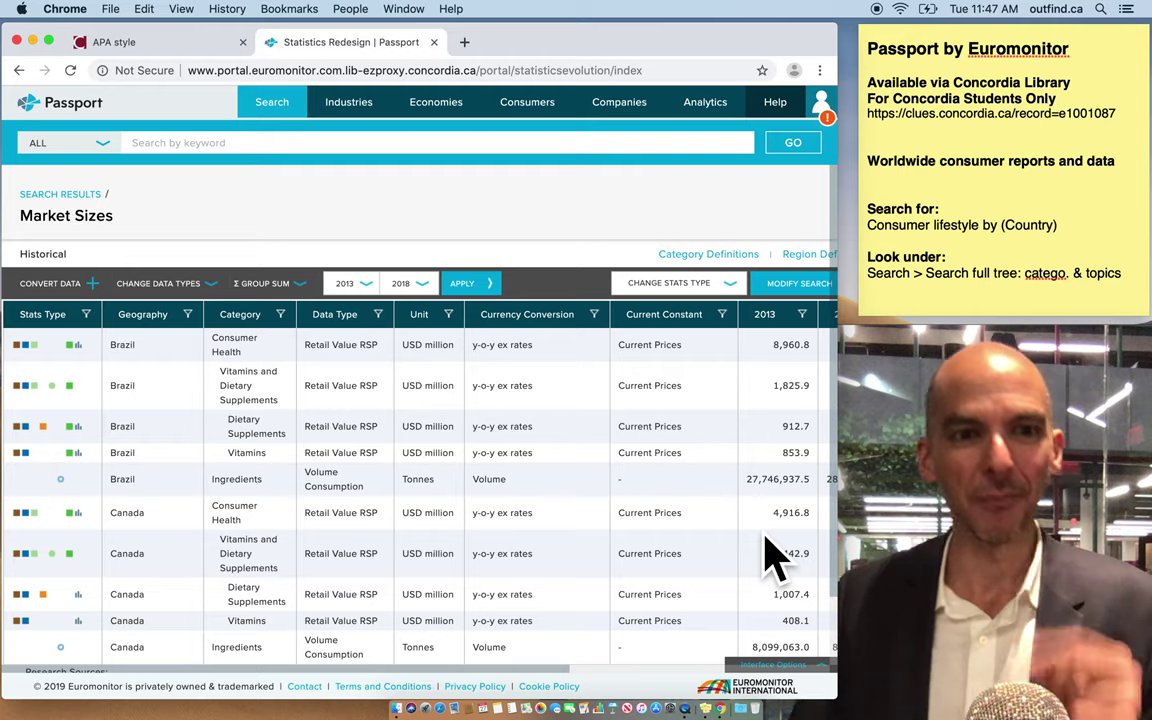
pyautogui.click(78, 303)
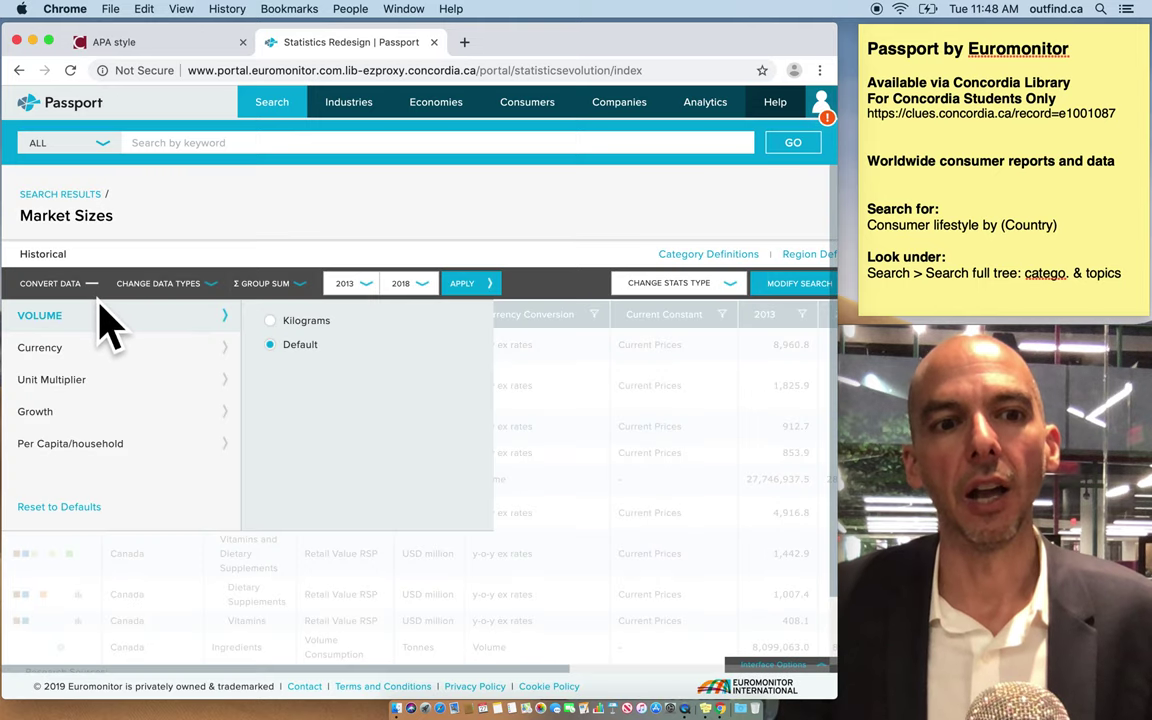
pyautogui.click(80, 445)
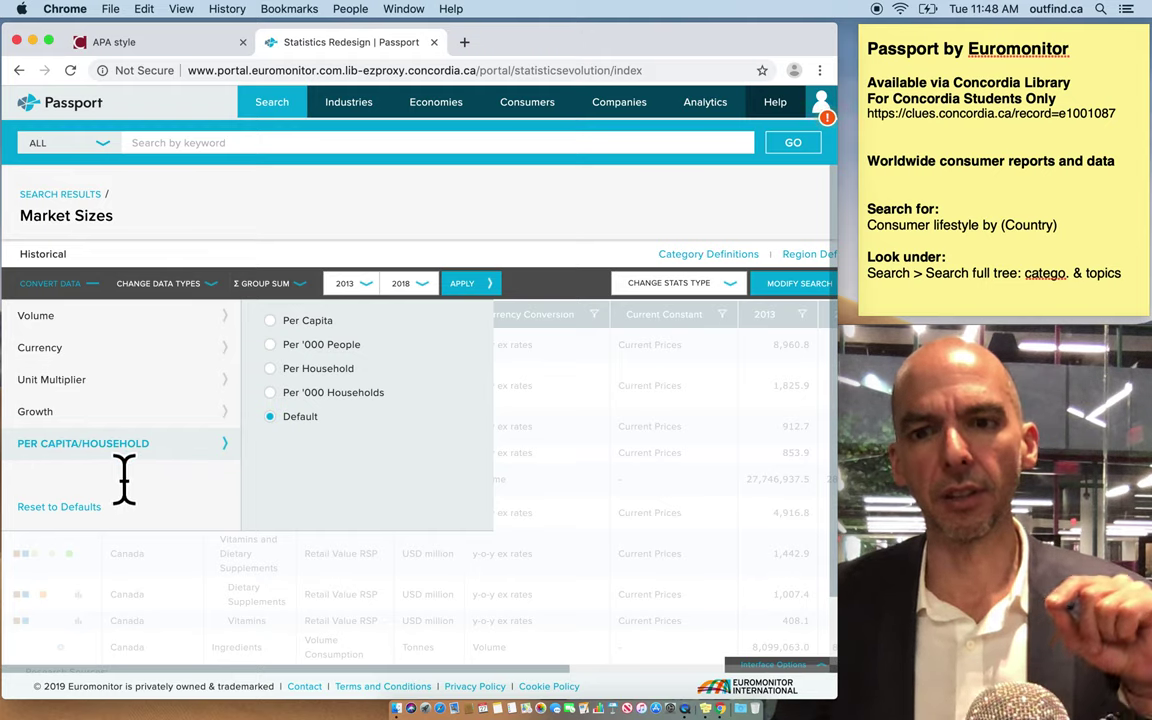
pyautogui.click(294, 388)
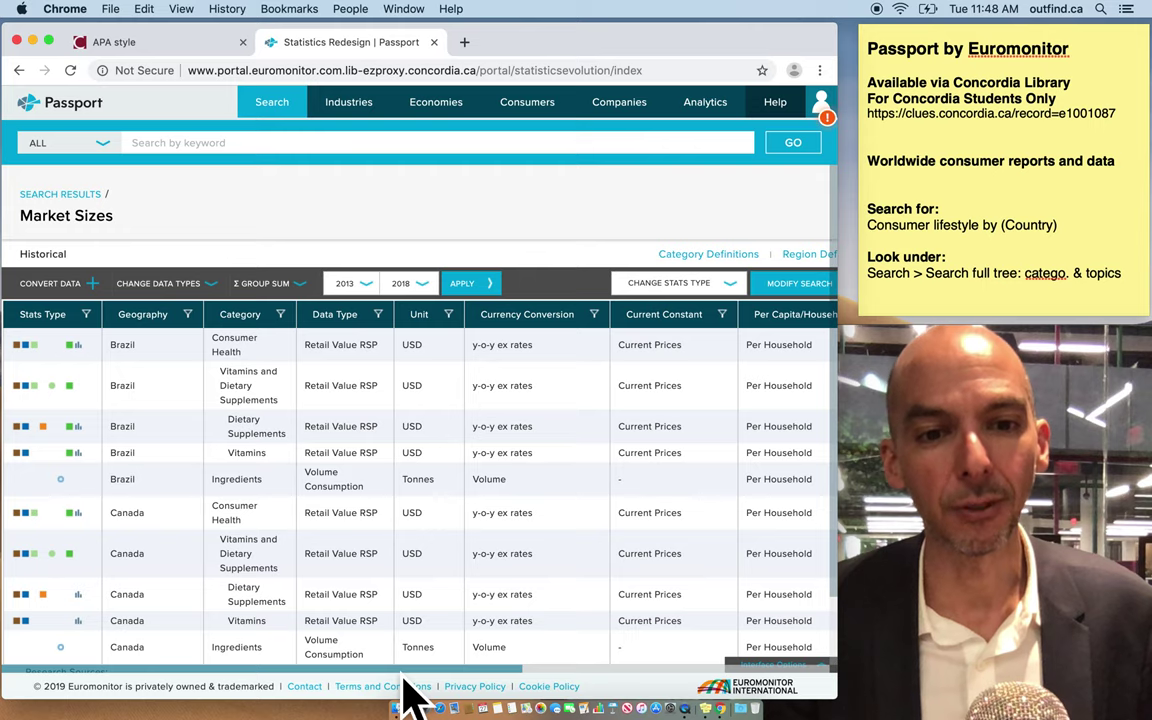
# - Compare the converted 2013 per-household values for Brazil and Canada, and review the available data conversions and data types
pyautogui.moveTo(404, 676); pyautogui.dragTo(508, 690)
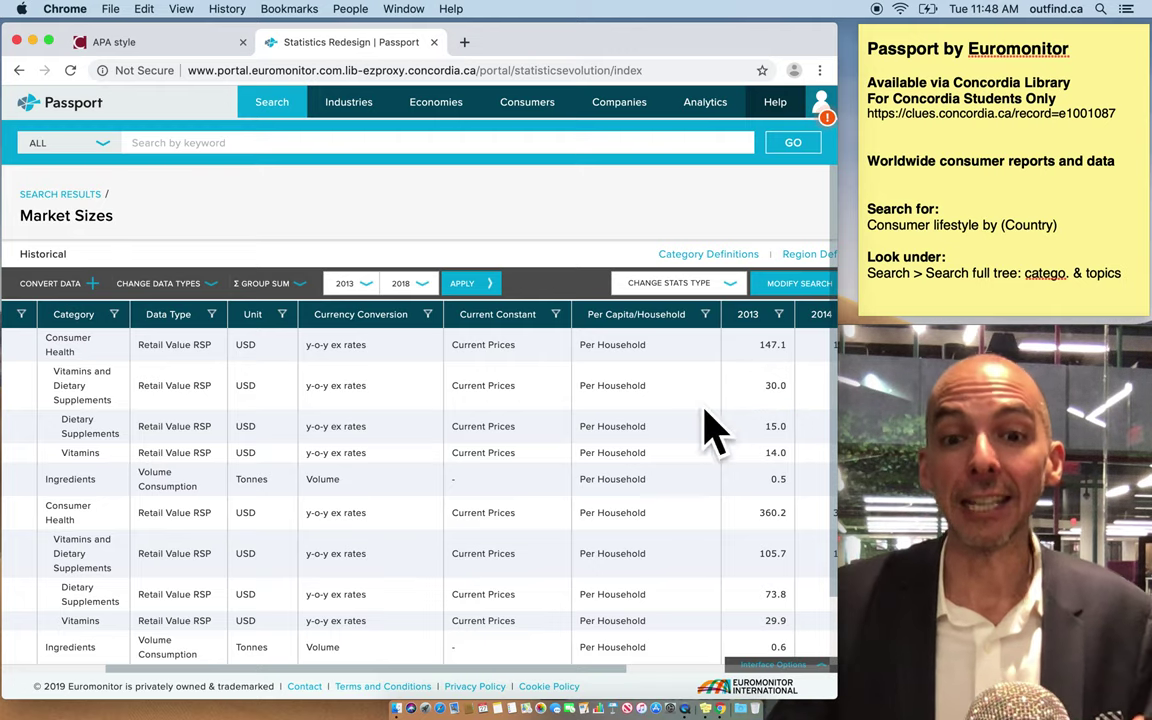
pyautogui.moveTo(605, 670); pyautogui.dragTo(418, 688)
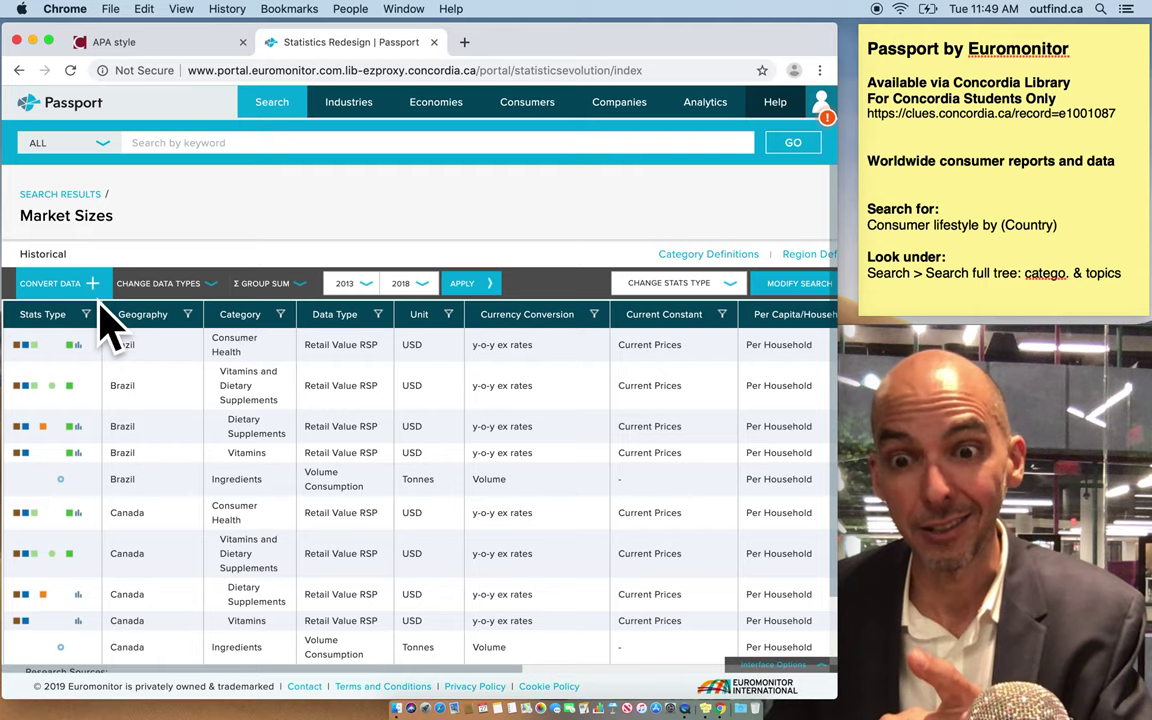
pyautogui.click(92, 284)
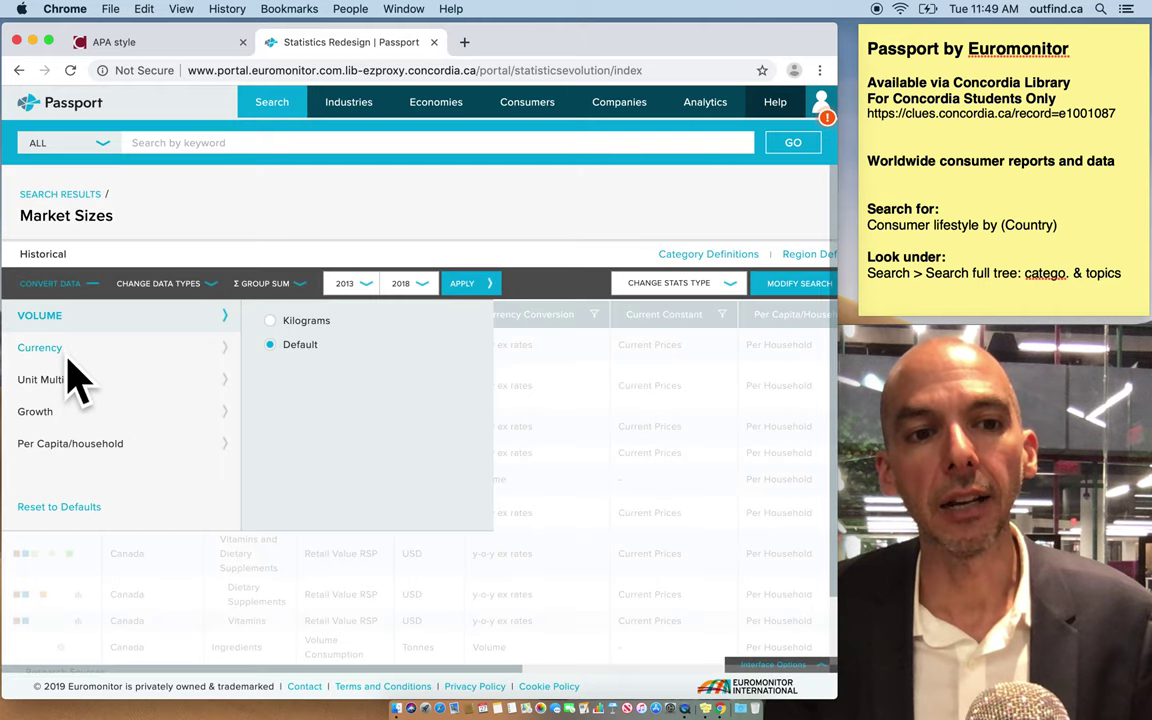
pyautogui.click(186, 288)
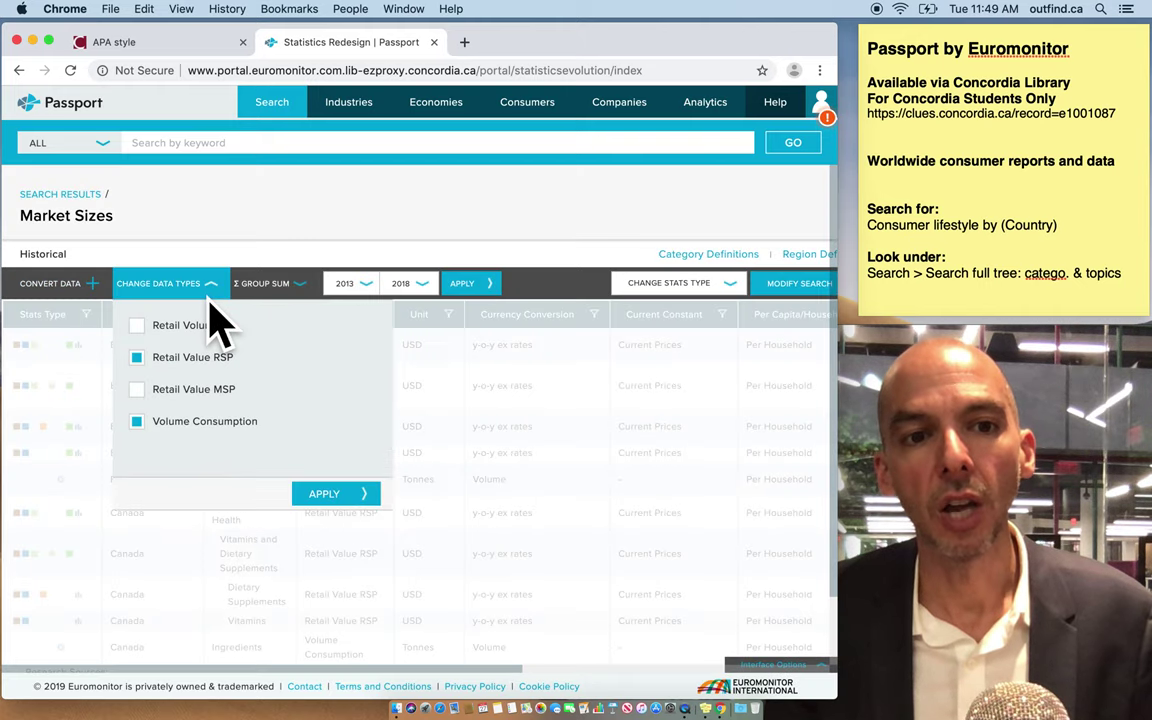
pyautogui.click(186, 326)
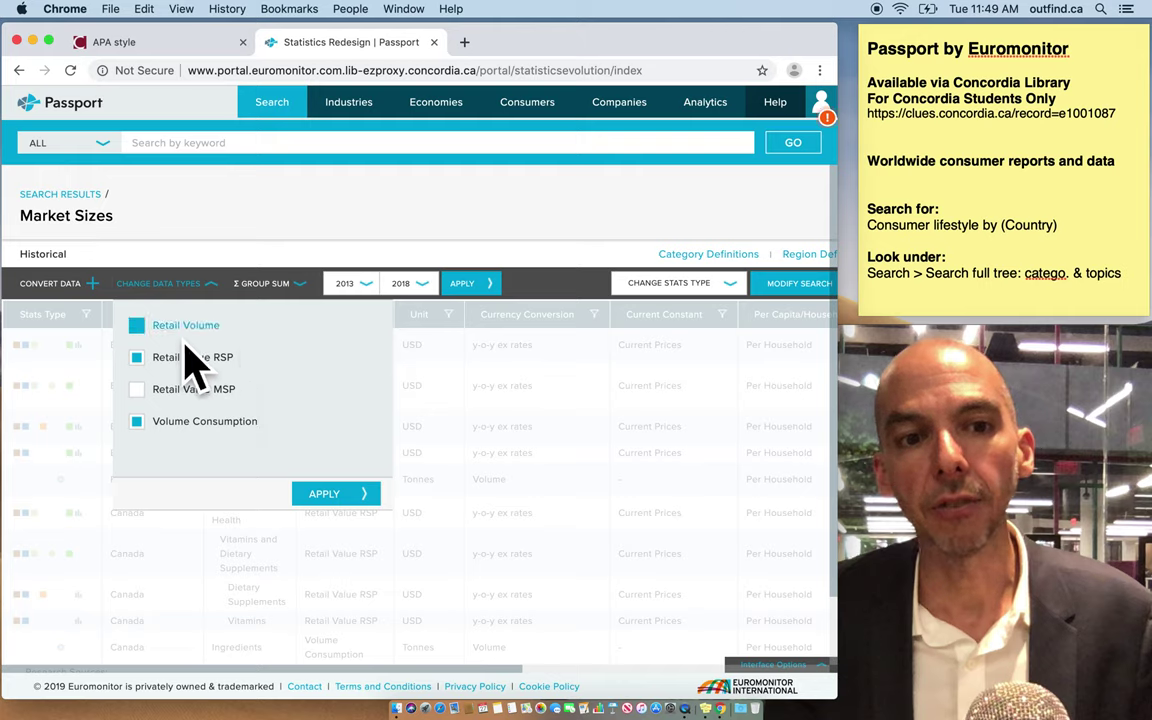
pyautogui.click(195, 357)
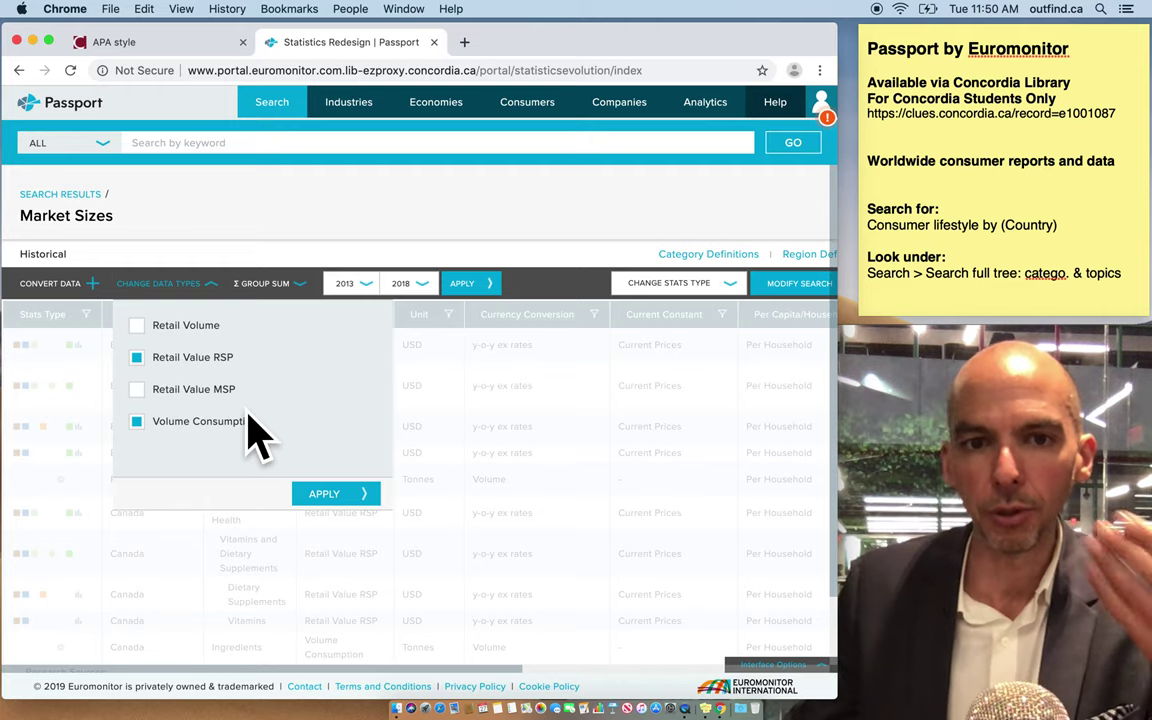
# - Extend the Market Sizes year range to 2023 and examine the forecast values for 2019 to 2023
pyautogui.click(424, 289)
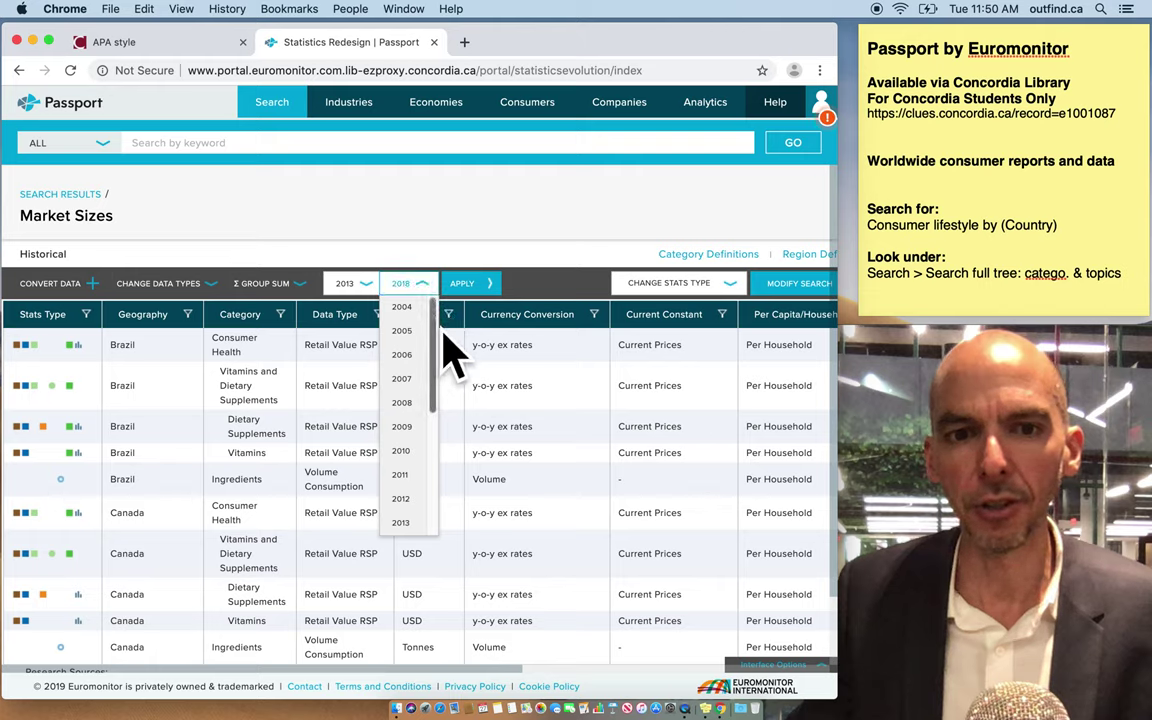
pyautogui.scroll(-5, 445, 350)
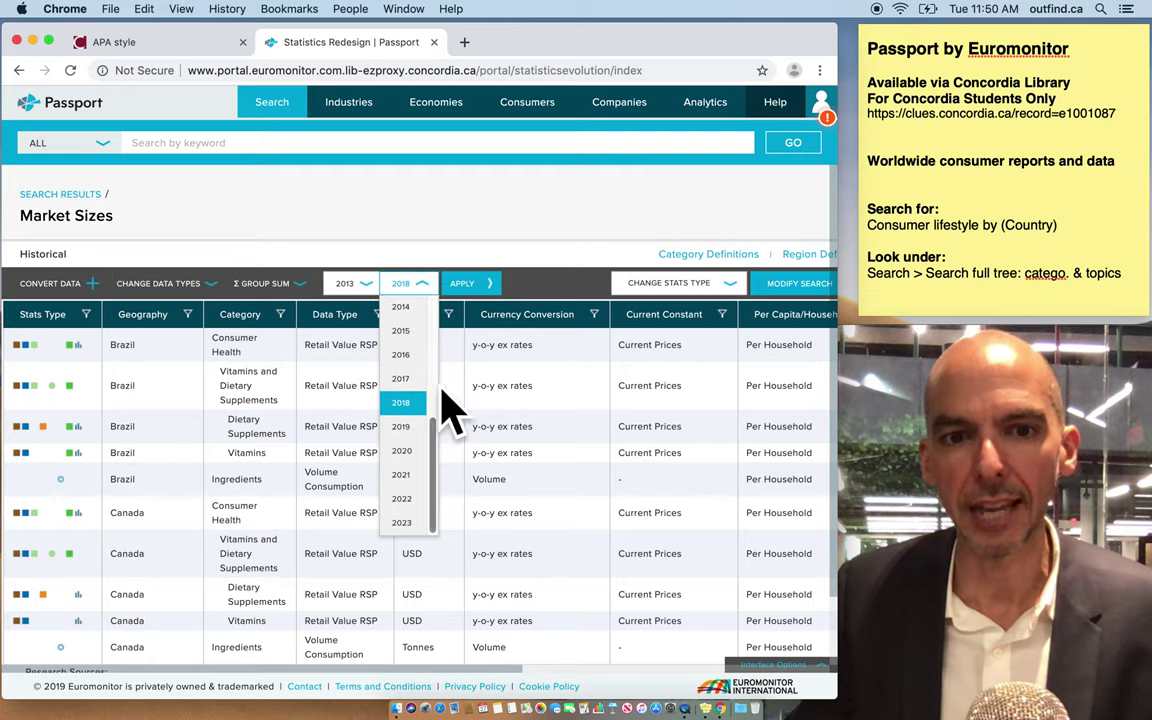
pyautogui.click(408, 524)
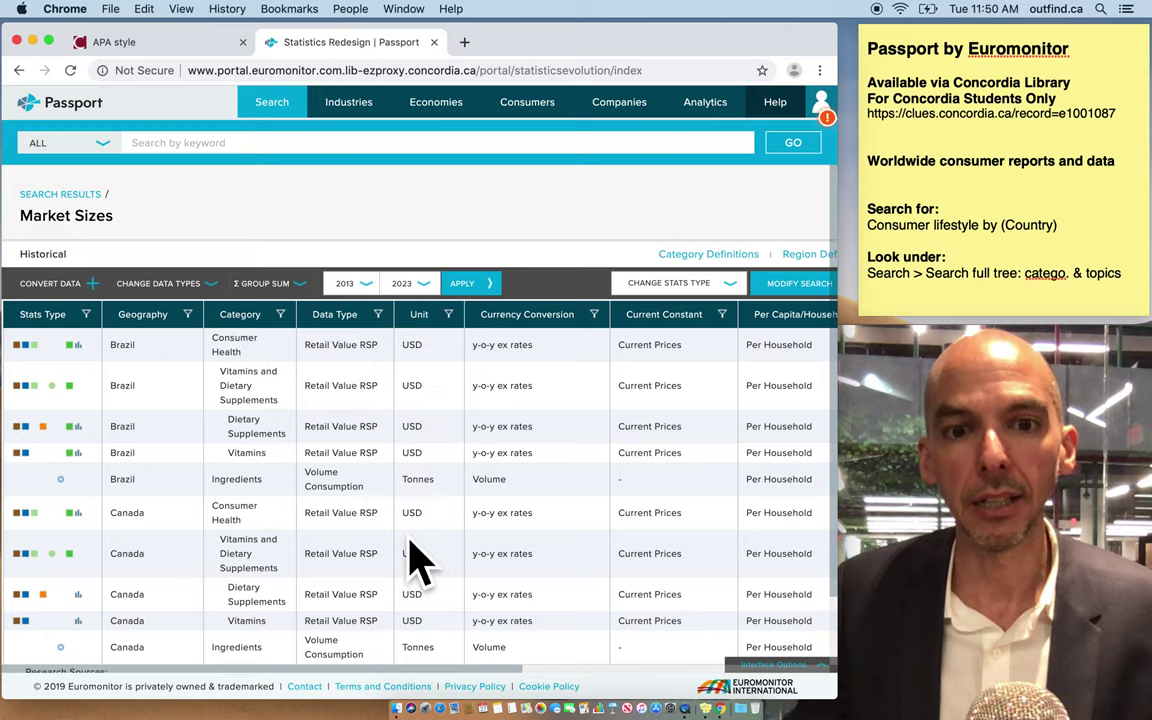
pyautogui.click(465, 286)
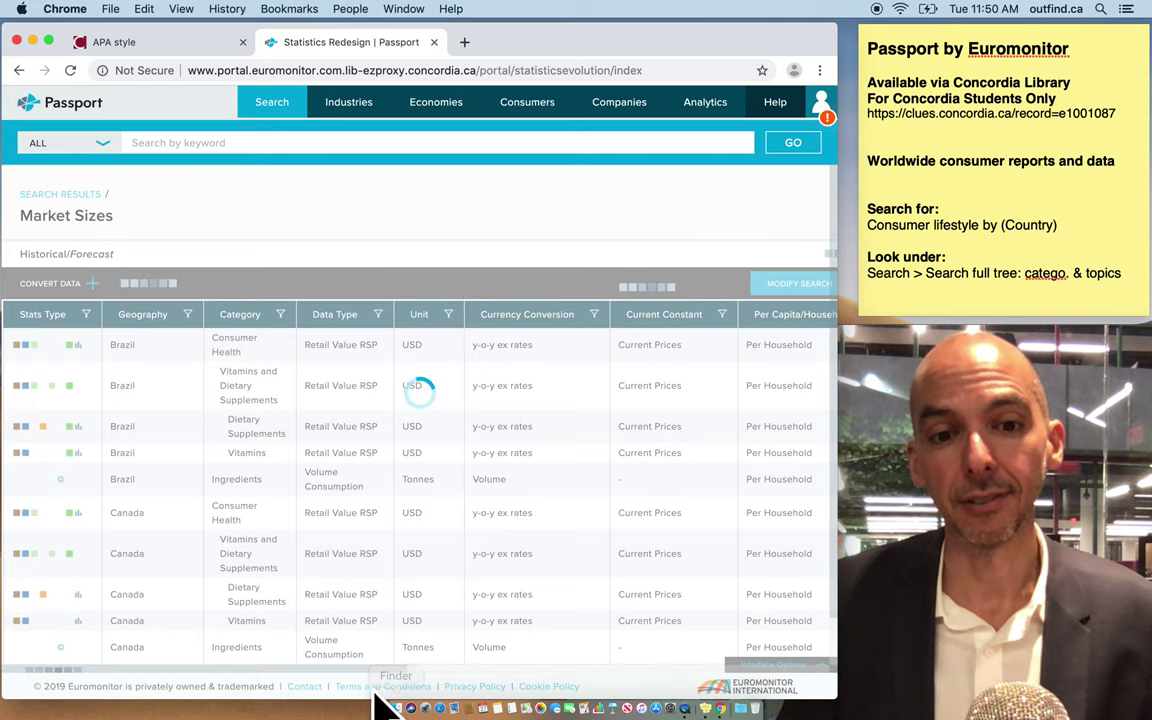
pyautogui.moveTo(373, 688); pyautogui.dragTo(802, 674)
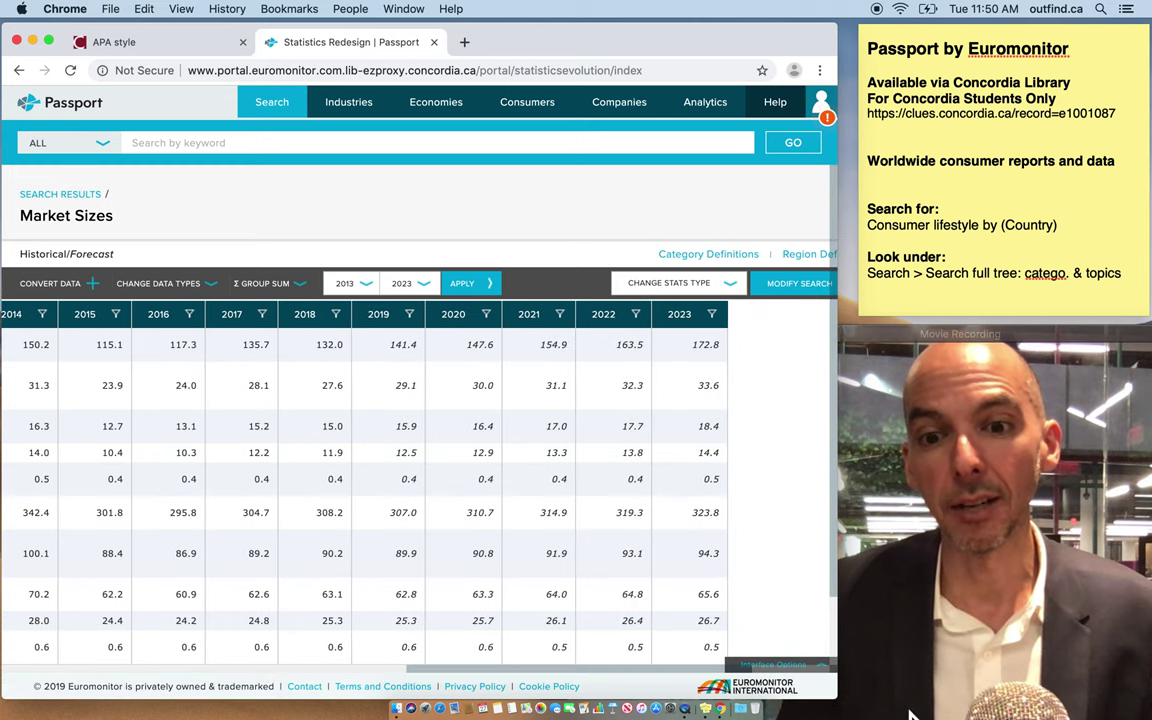
# - Resize the browser window so that the link, download, save and print options of the data table fit in view
pyautogui.moveTo(838, 700); pyautogui.dragTo(910, 714)
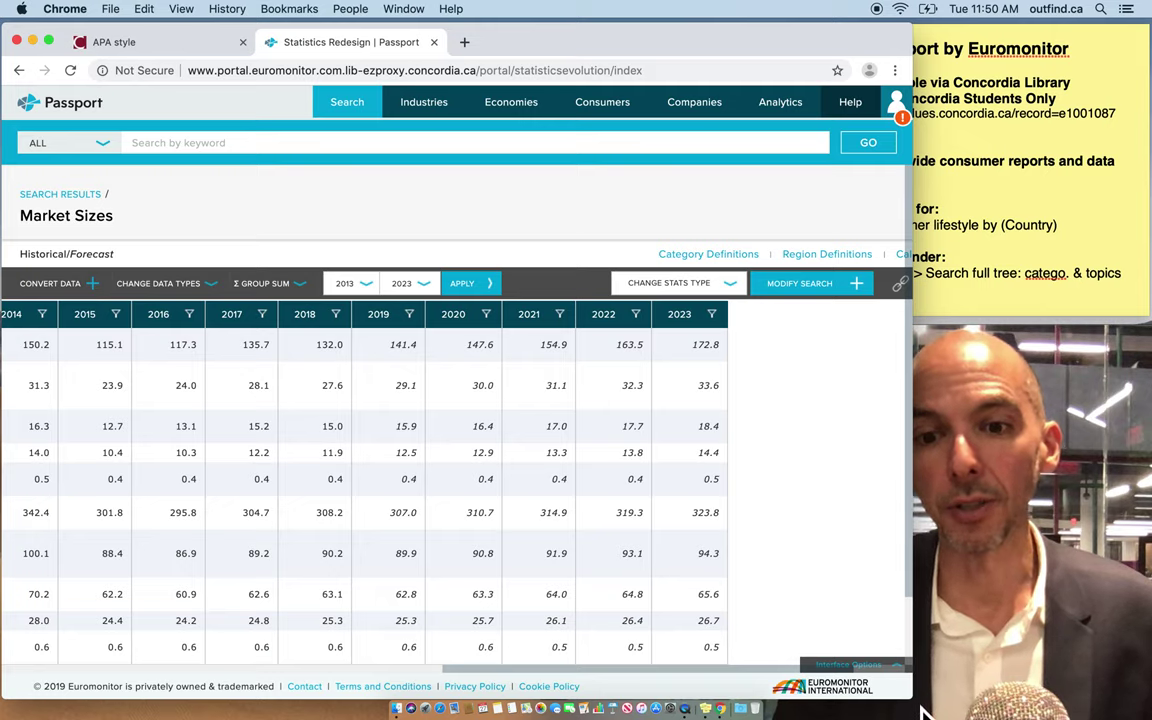
pyautogui.moveTo(937, 710); pyautogui.dragTo(1130, 704)
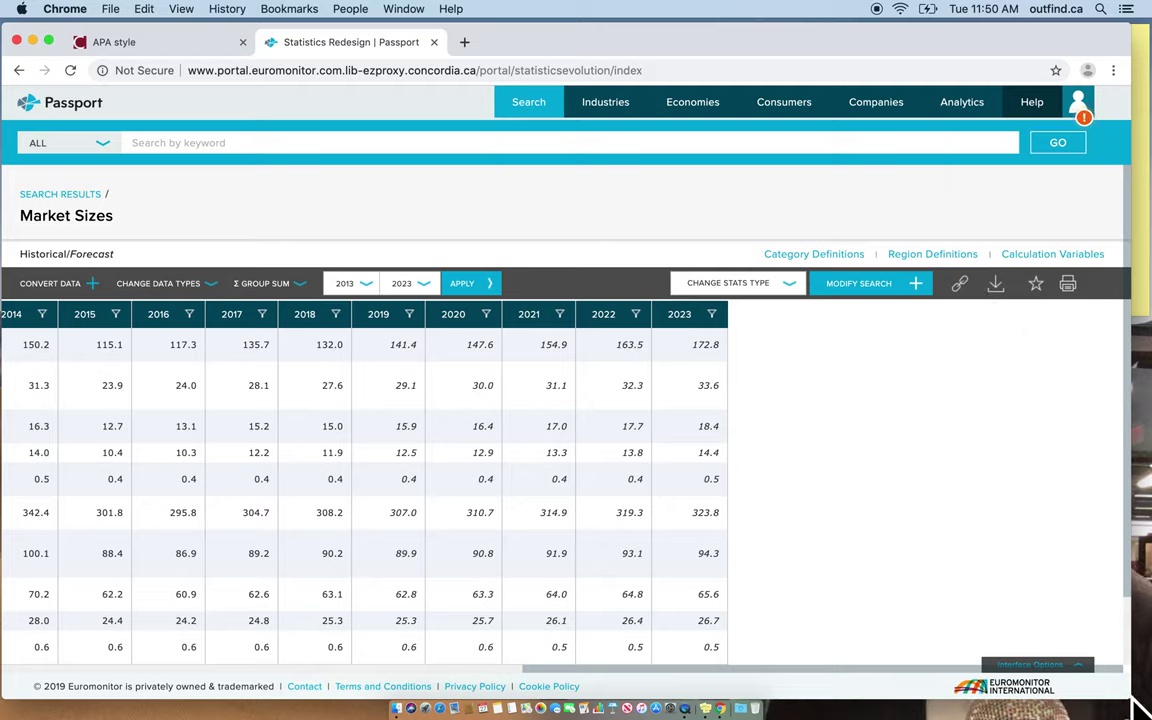
pyautogui.moveTo(1085, 708); pyautogui.dragTo(818, 703)
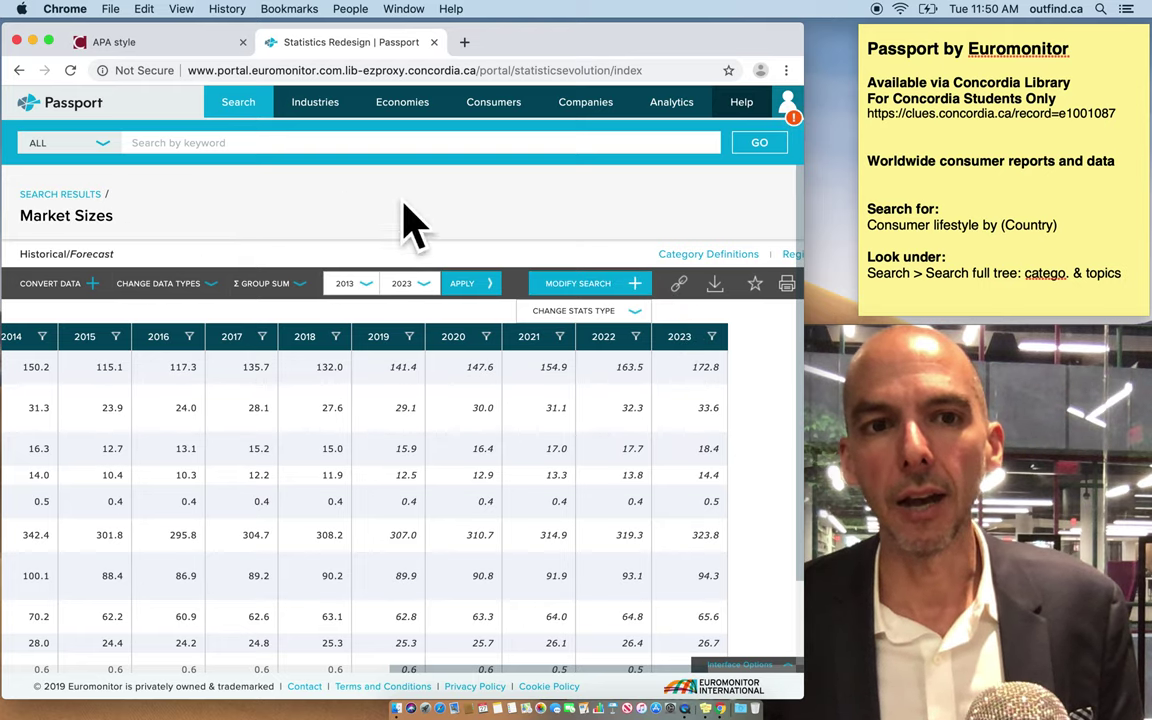
# - Return to the Passport home page without its maintenance notice and open the full tree search for Categories and Topics
pyautogui.click(83, 116)
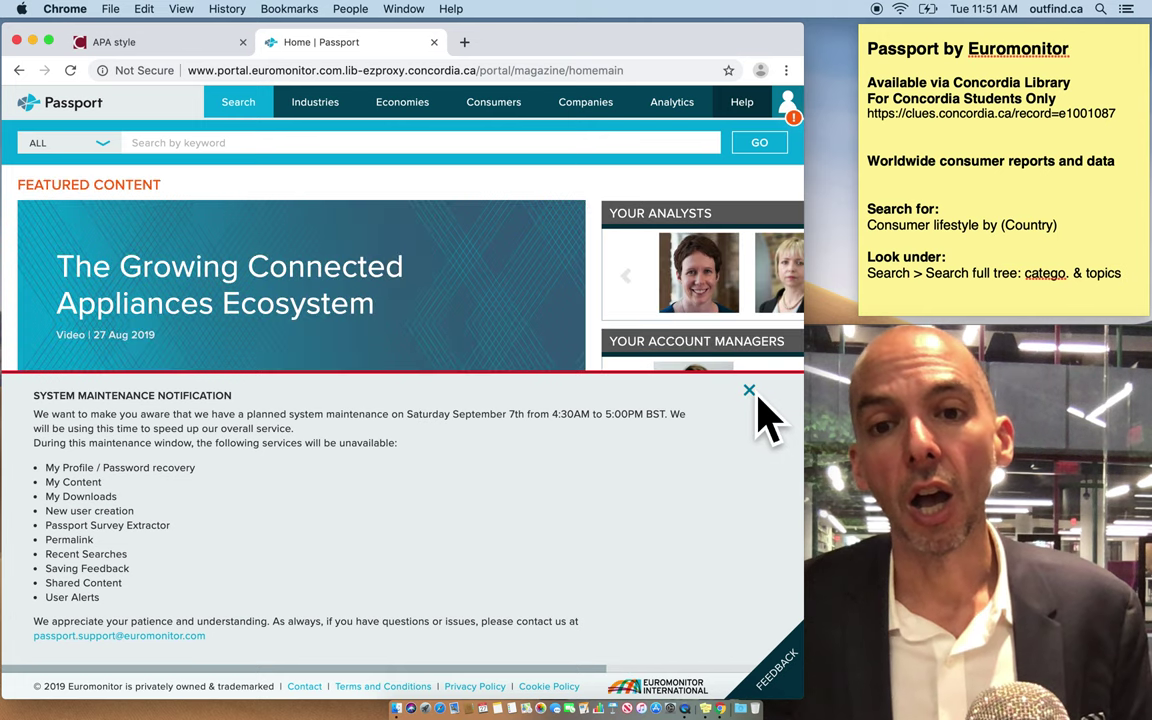
pyautogui.click(749, 394)
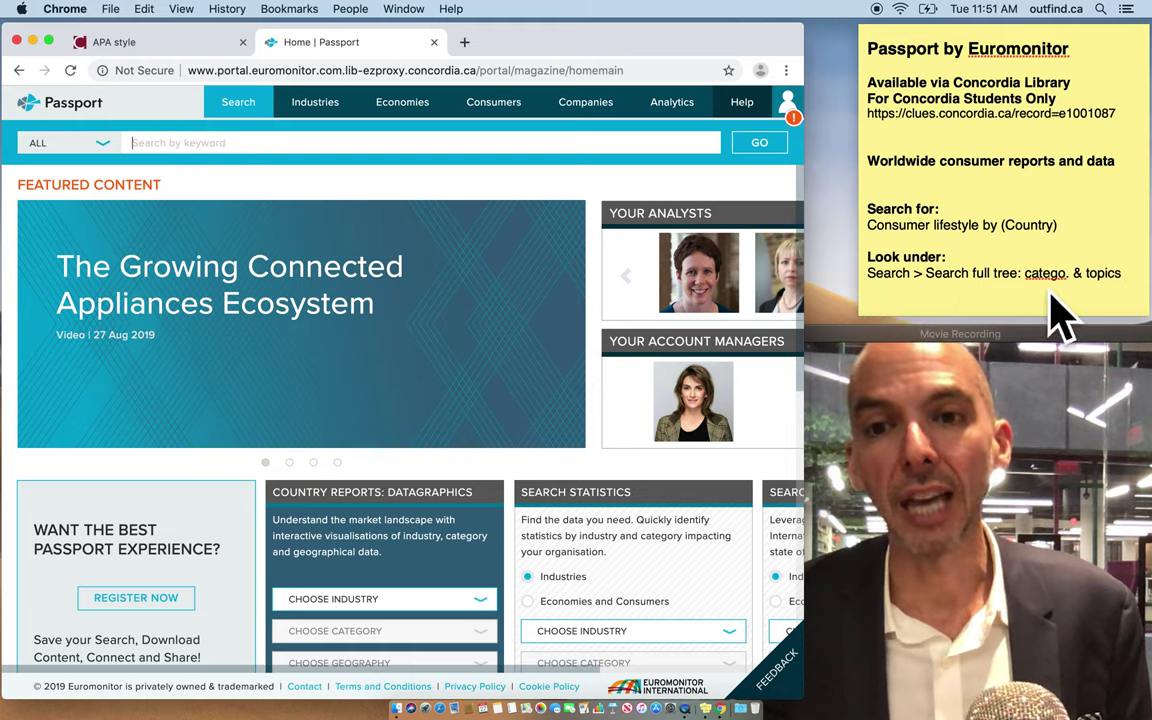
pyautogui.click(247, 116)
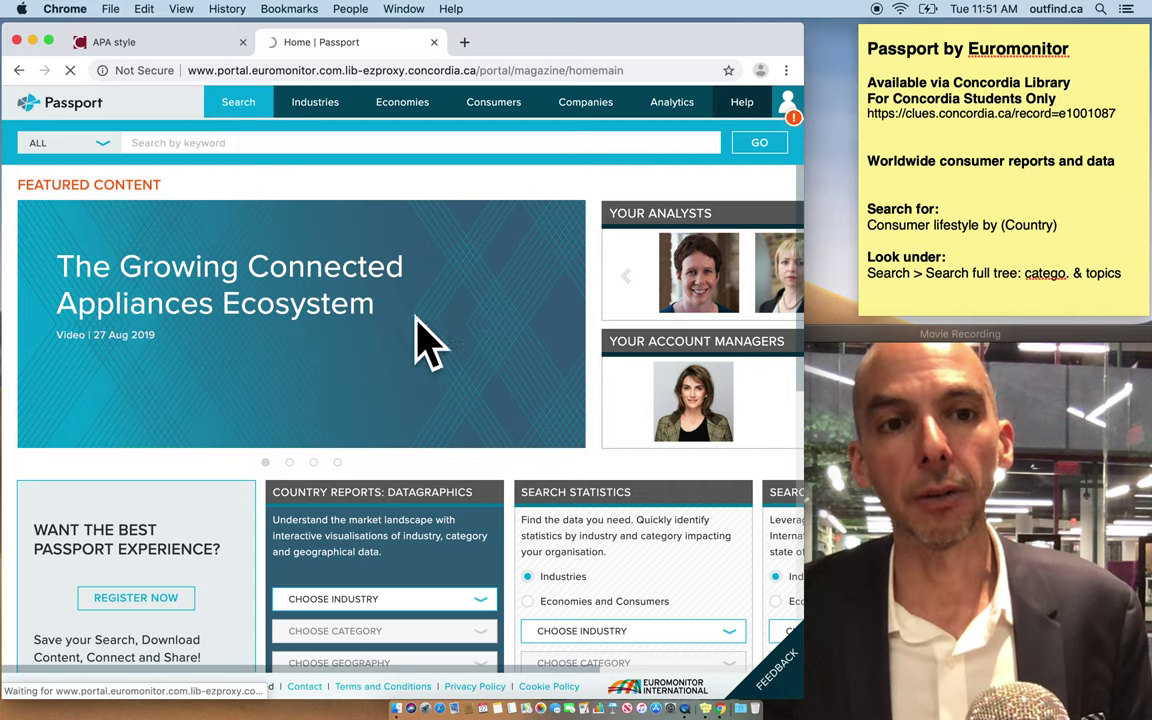
pyautogui.click(231, 116)
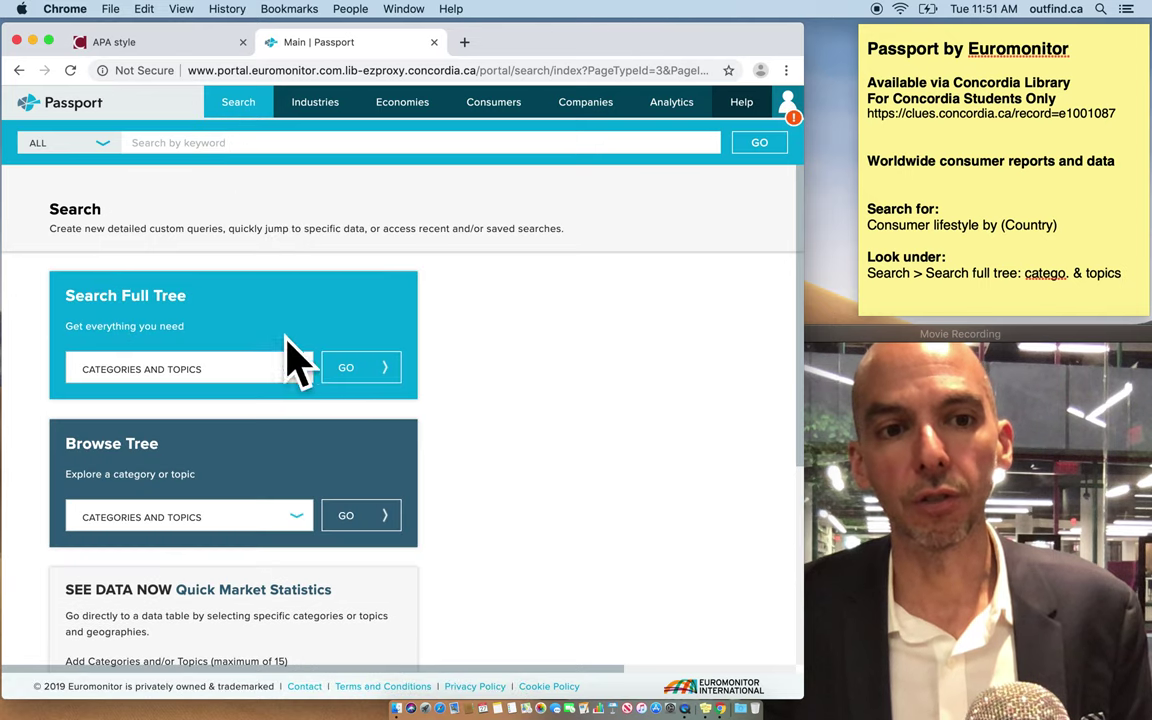
pyautogui.click(358, 378)
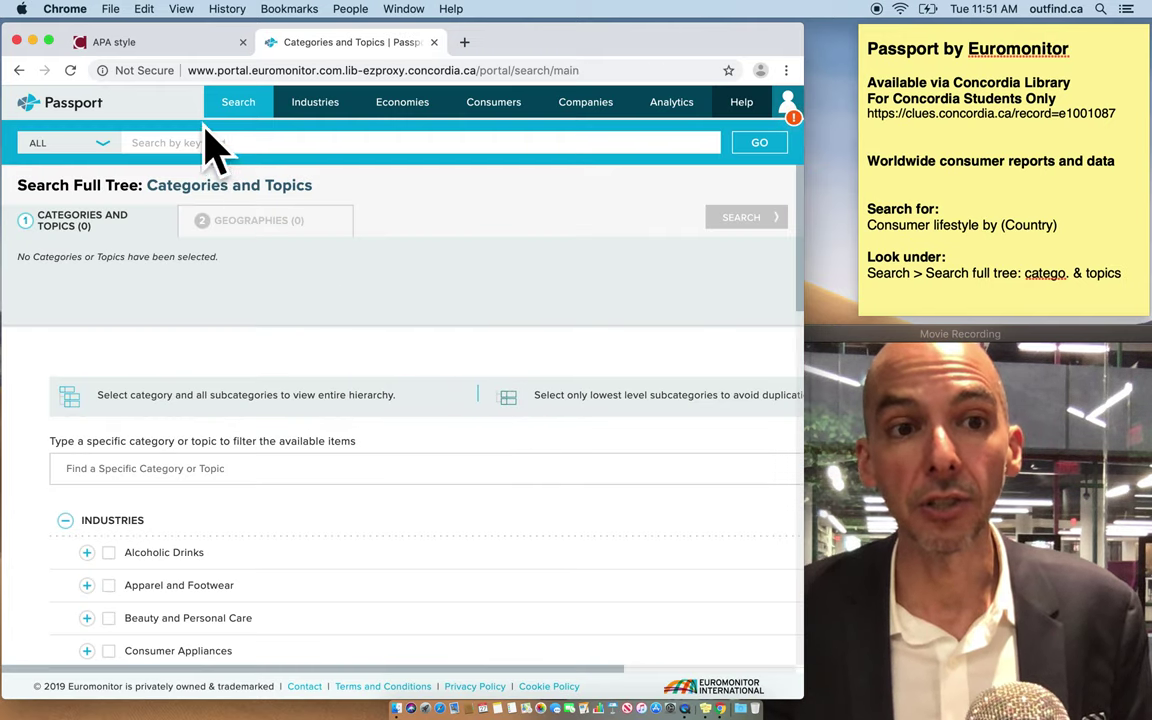
# - Open Concordia Library's guide to citing business databases in APA format and highlight the Passport GMID citation example
pyautogui.click(162, 44)
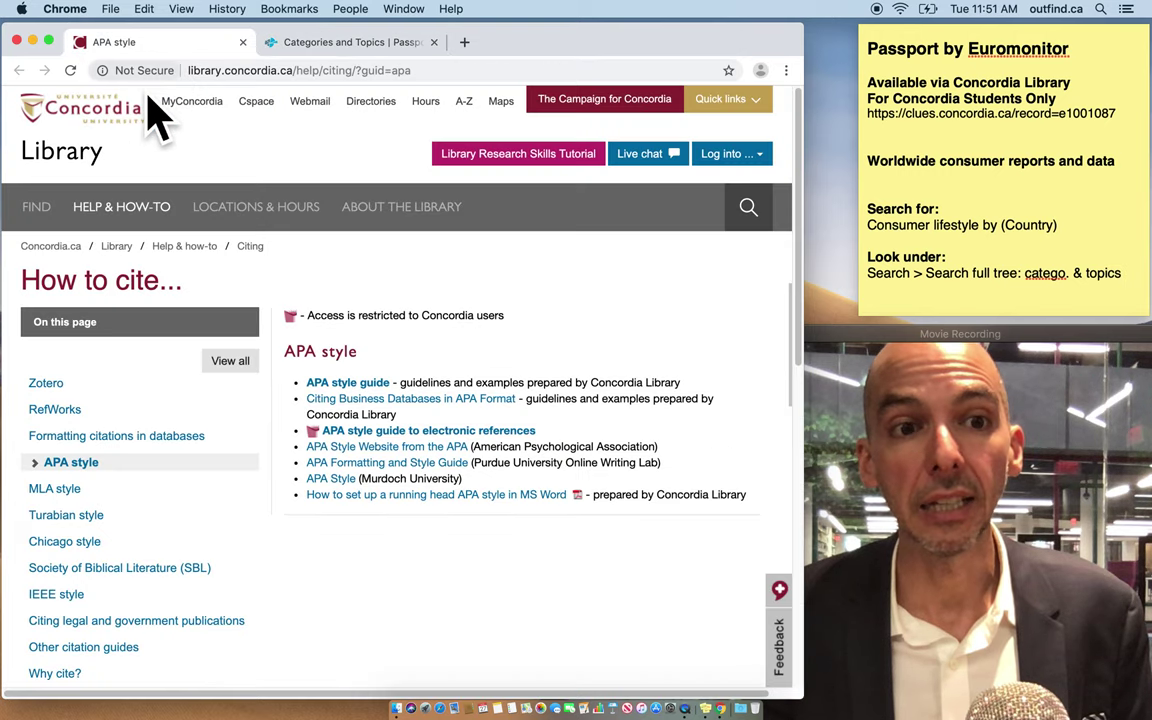
pyautogui.moveTo(168, 218)
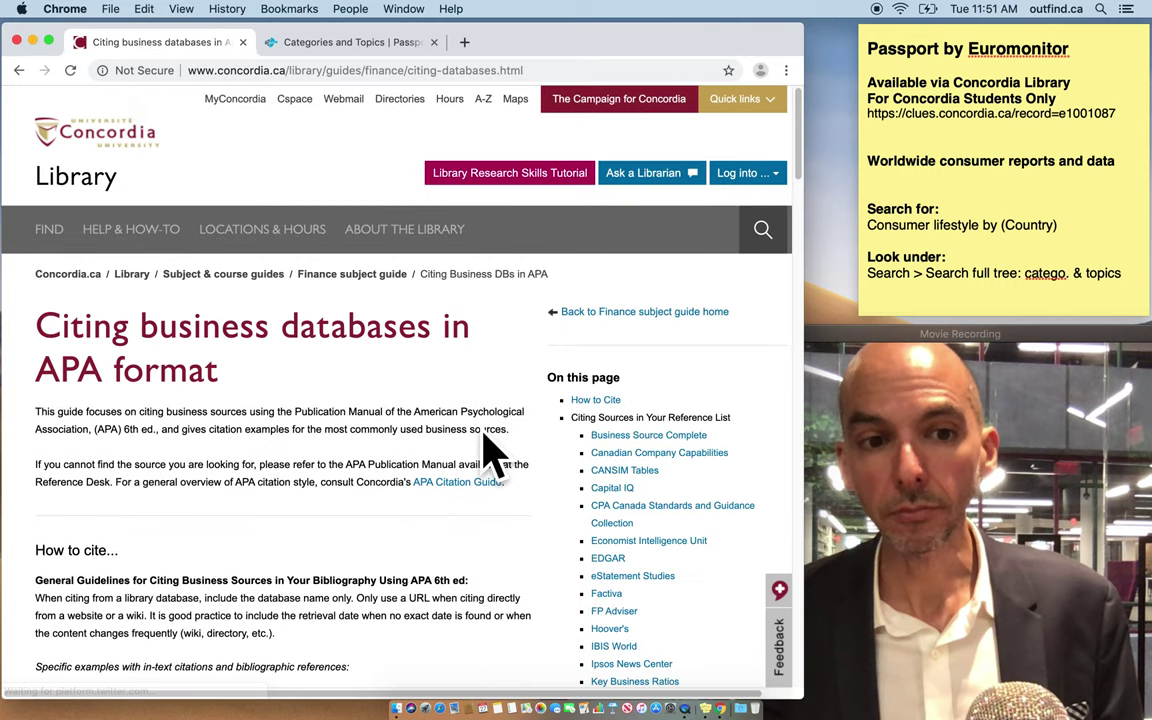
pyautogui.scroll(-3, 509, 504)
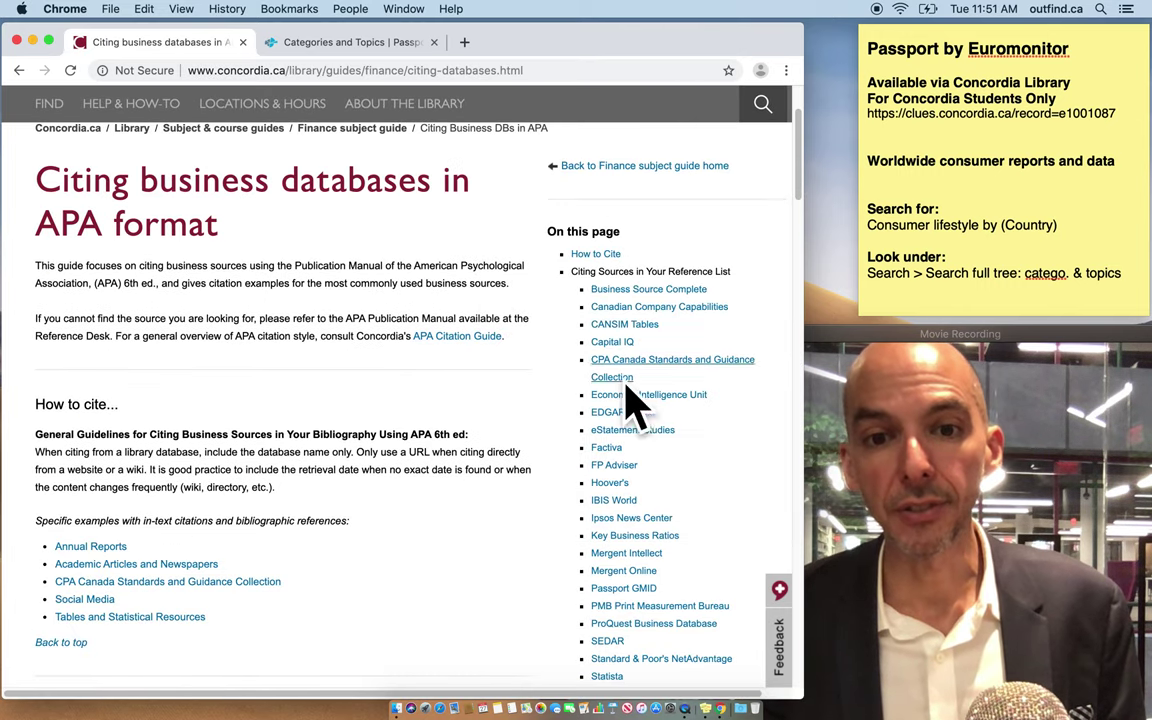
pyautogui.click(643, 594)
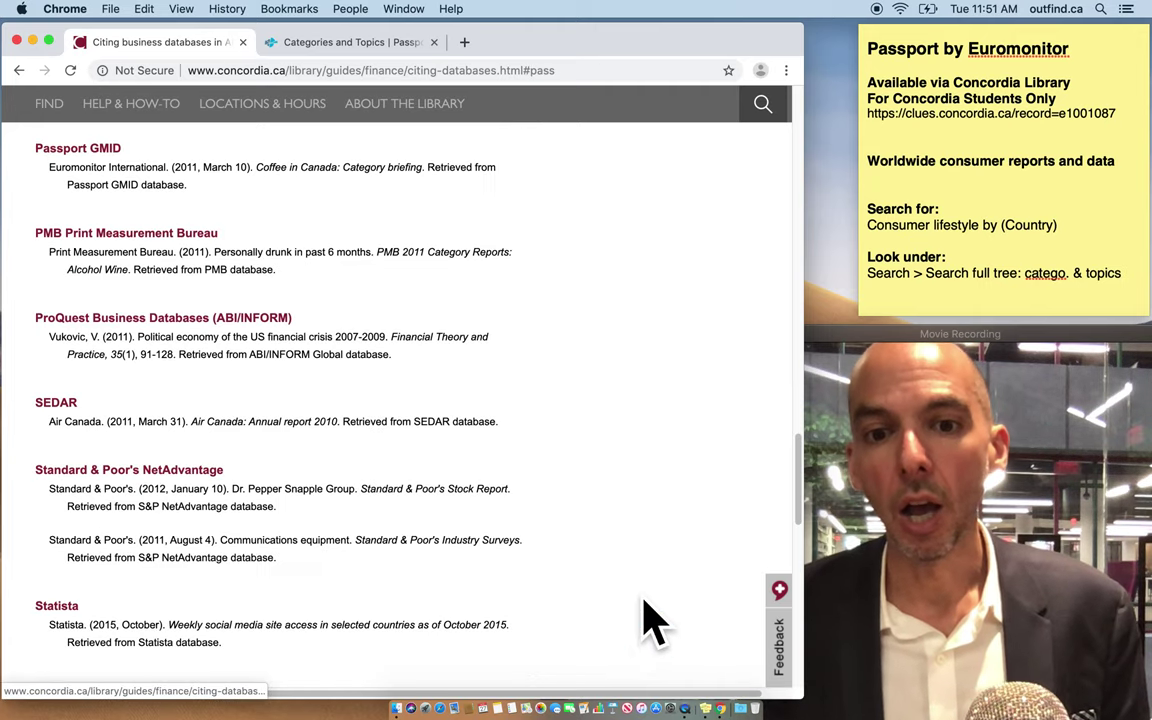
pyautogui.moveTo(188, 183); pyautogui.dragTo(47, 168)
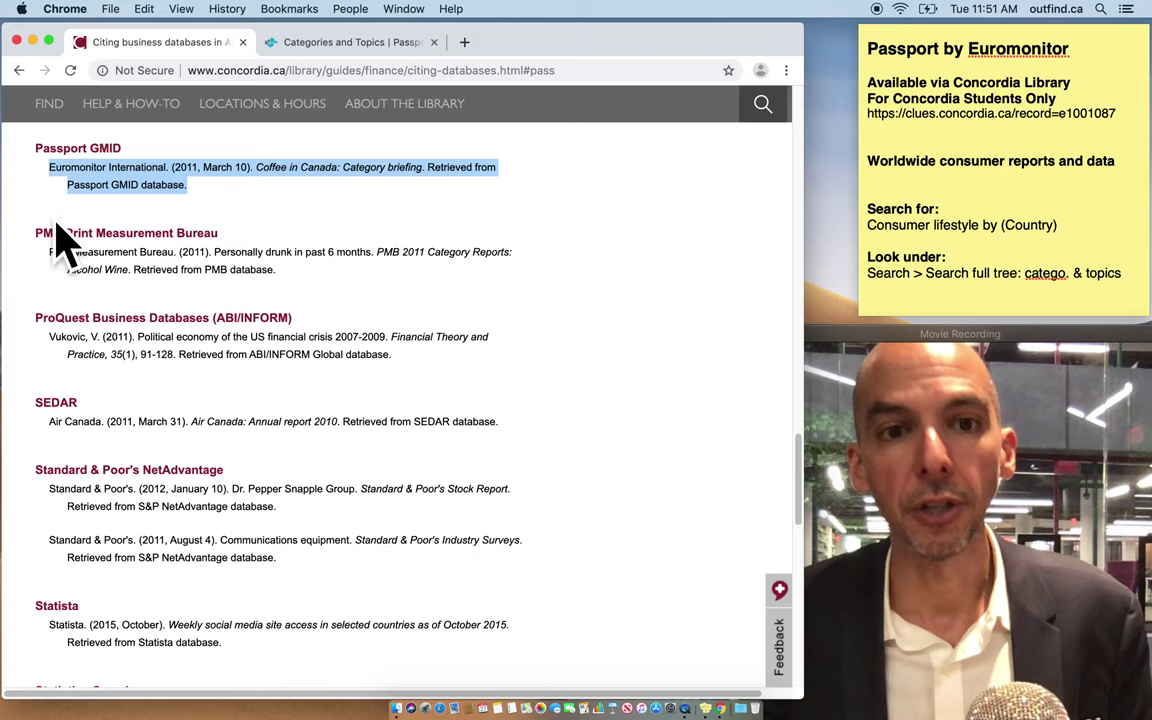